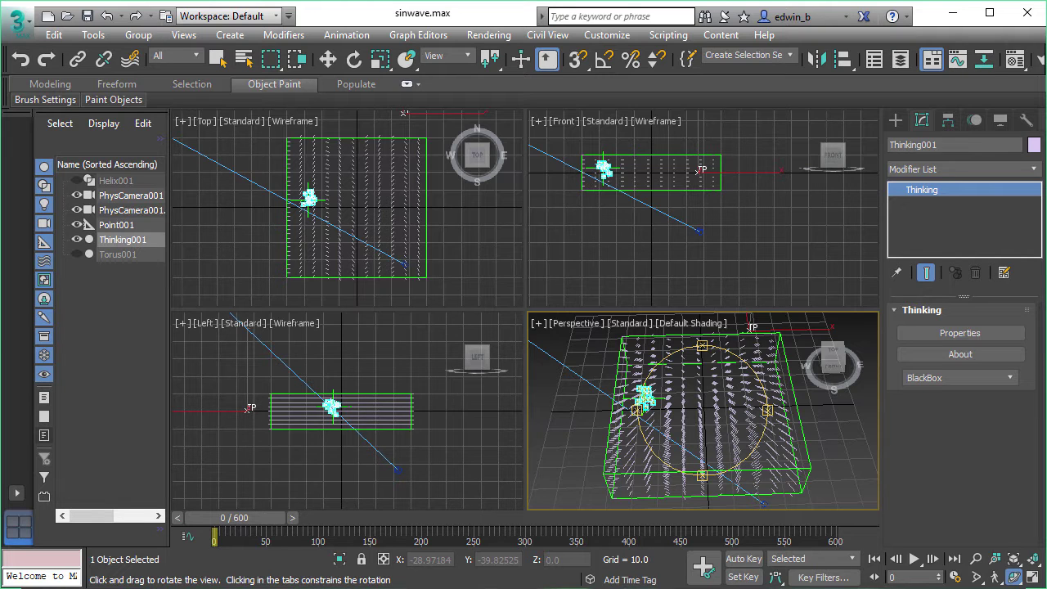
# Open the Thinking001 particle system's properties and inspect the Node operator in the Create Particles set alongside its point helper in the scene.
pyautogui.click(959, 332)
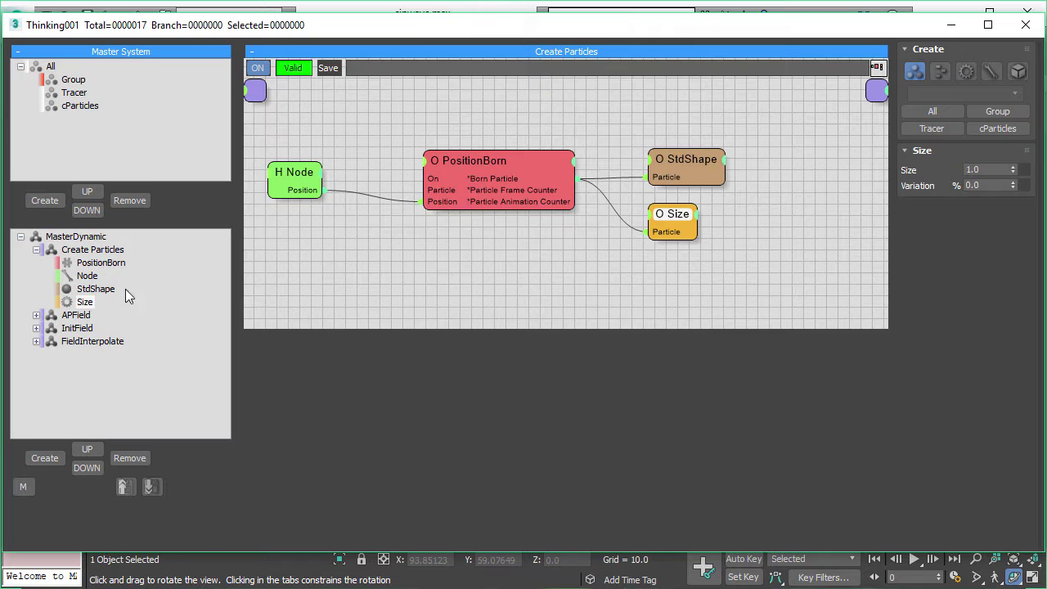
pyautogui.click(91, 250)
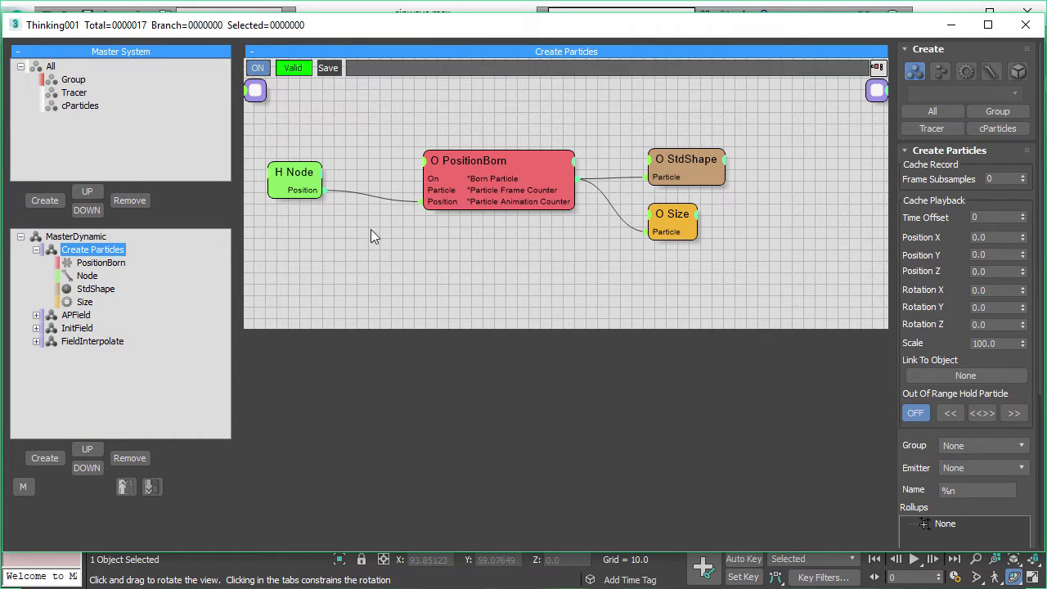
pyautogui.click(303, 169)
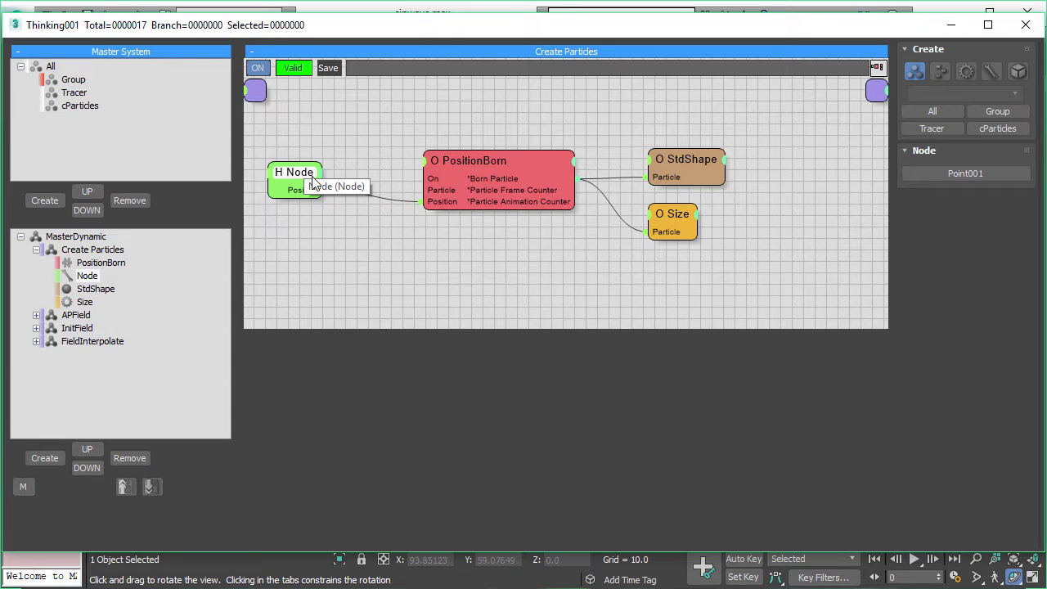
pyautogui.moveTo(301, 173); pyautogui.dragTo(329, 184)
pyautogui.moveTo(344, 31); pyautogui.dragTo(356, 322)
pyautogui.moveTo(307, 206); pyautogui.dragTo(321, 183, button='middle')
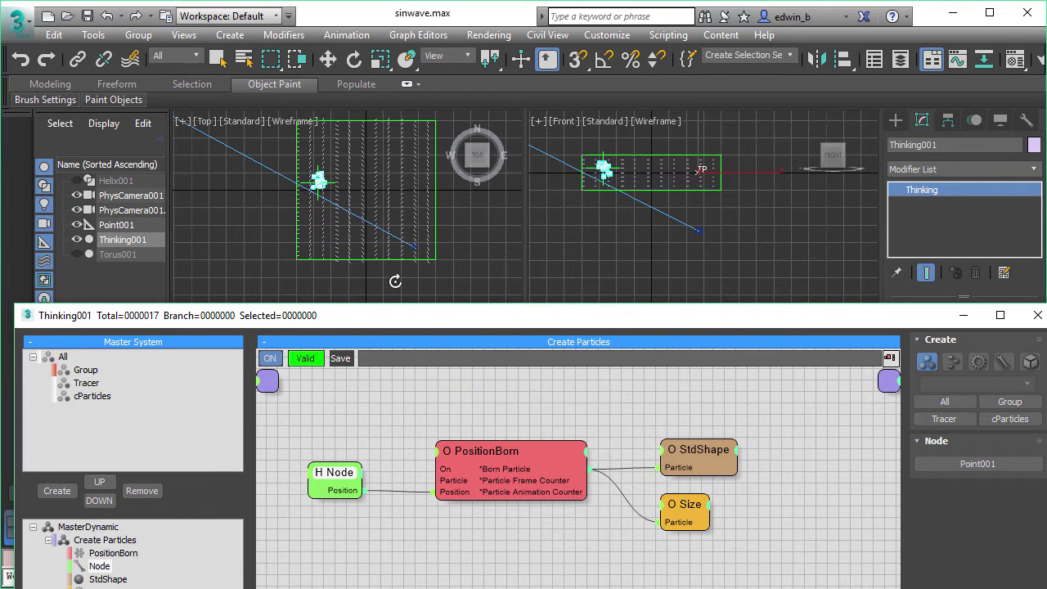
pyautogui.moveTo(418, 318); pyautogui.dragTo(410, 60)
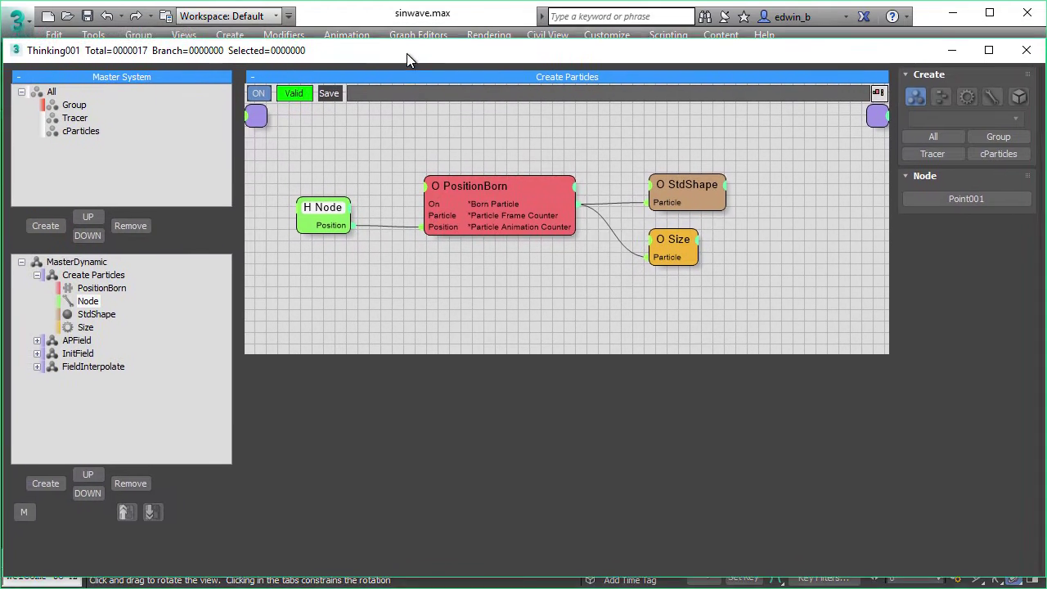
# Inspect the settings of the PositionBorn, StdShape and Size operators in the Create Particles set.
pyautogui.click(503, 182)
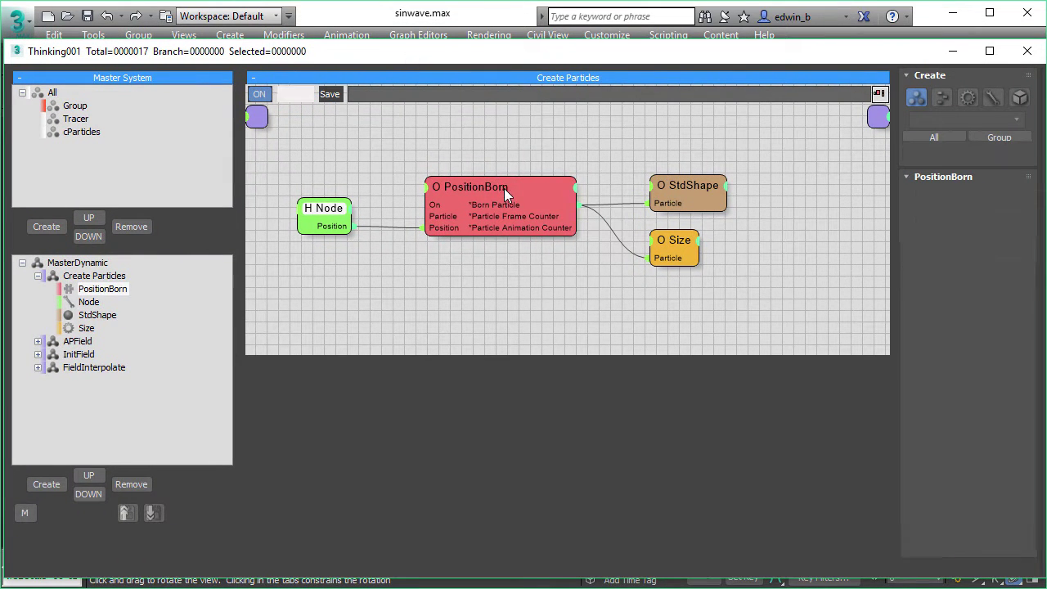
pyautogui.click(681, 181)
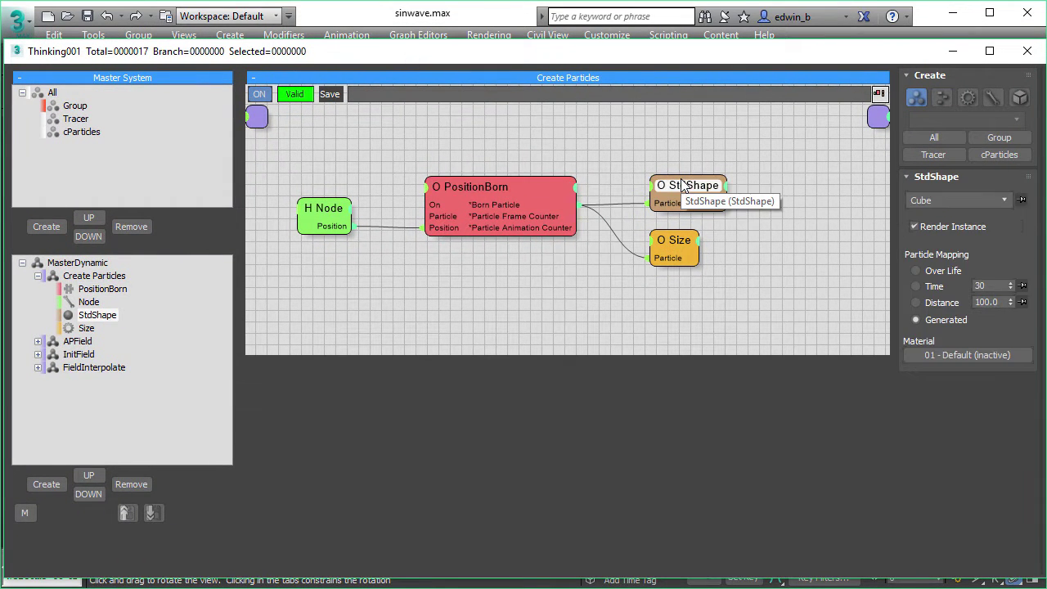
pyautogui.click(676, 242)
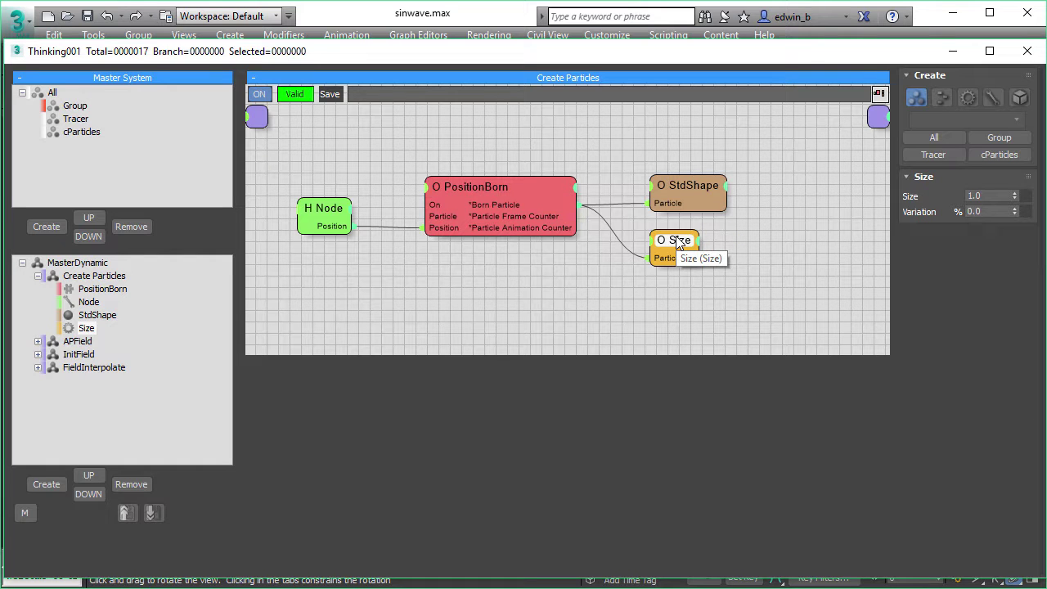
# Examine the cube particles around the point helper in the Top viewport, then bring the node editor back over the scene.
pyautogui.moveTo(461, 52); pyautogui.dragTo(468, 266)
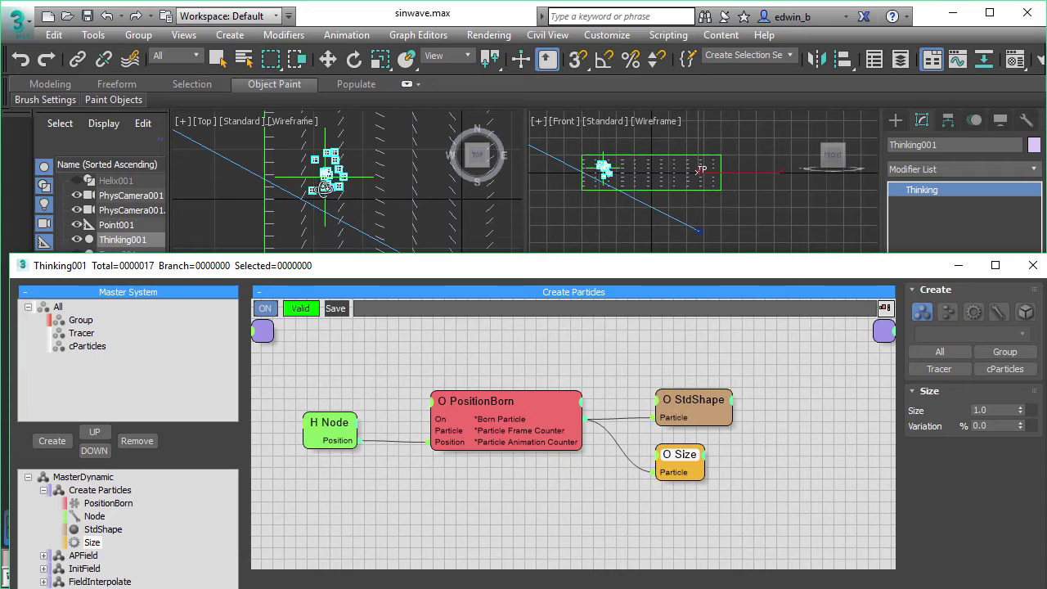
pyautogui.scroll(4, 324, 188)
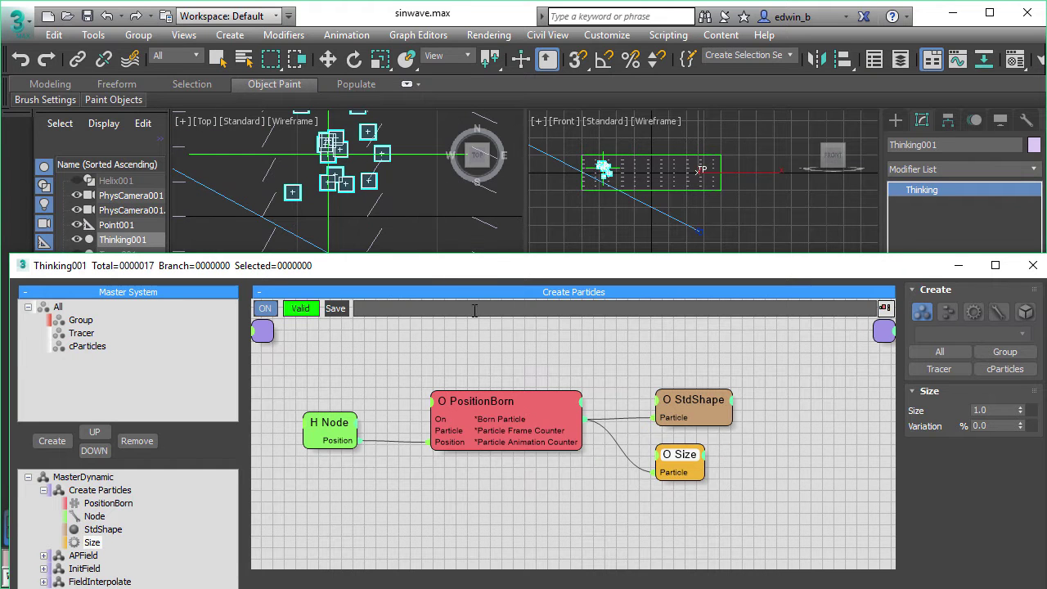
pyautogui.moveTo(454, 272); pyautogui.dragTo(450, 299)
pyautogui.scroll(-3, 357, 236)
pyautogui.scroll(-4, 358, 236)
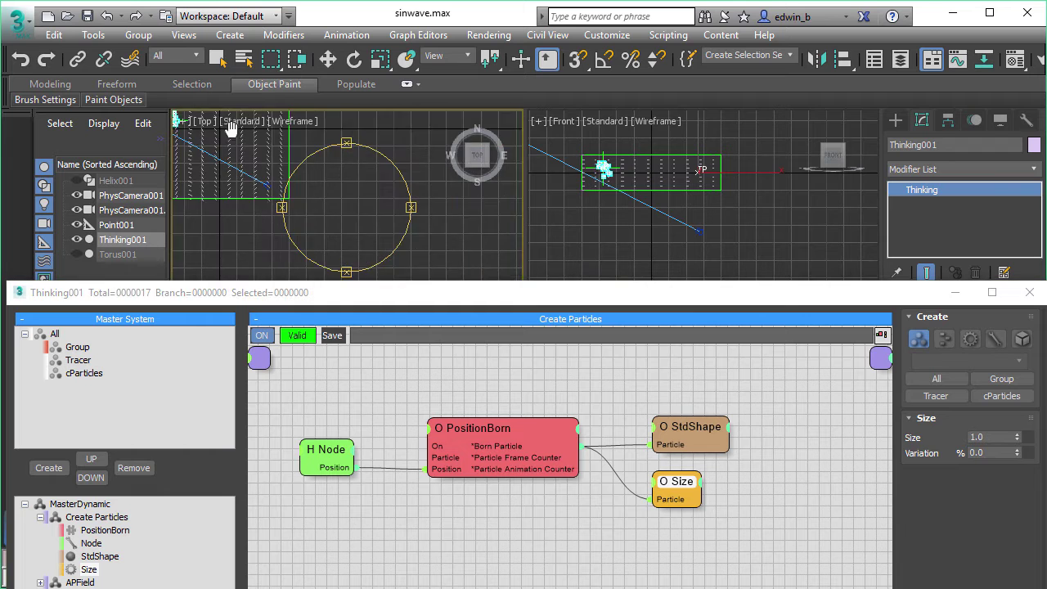
pyautogui.moveTo(616, 296); pyautogui.dragTo(601, 39)
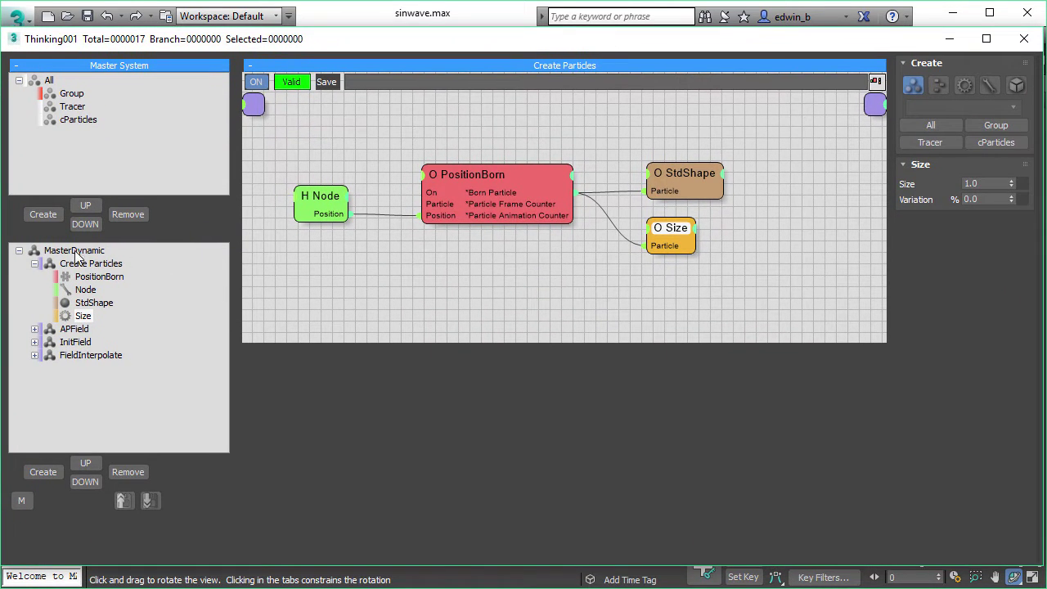
# Show the APField set and inspect its APField operator's settings and available field types.
pyautogui.click(33, 263)
pyautogui.click(71, 277)
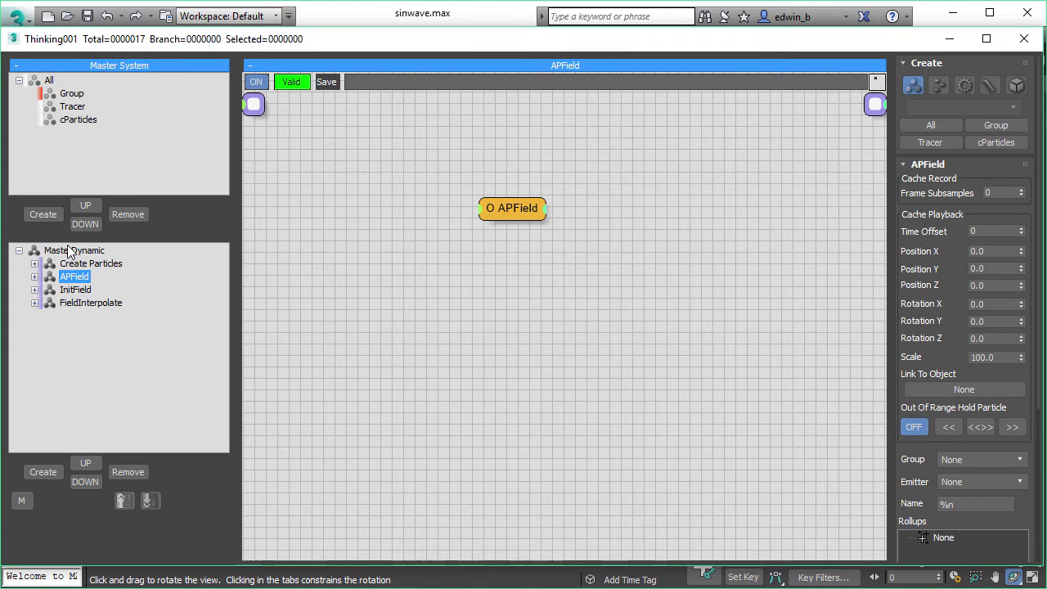
pyautogui.click(509, 209)
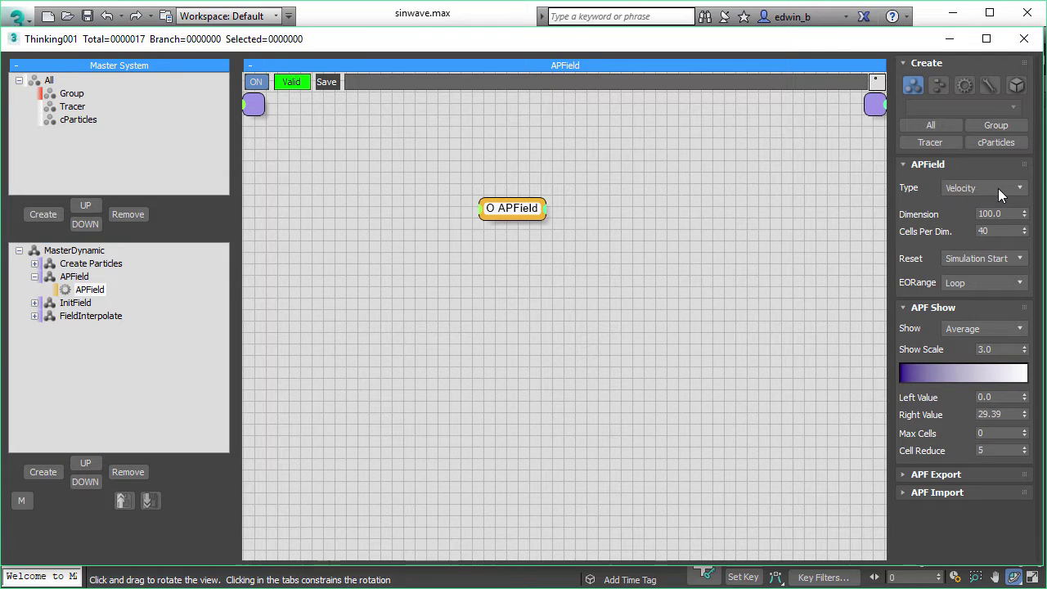
pyautogui.click(1020, 188)
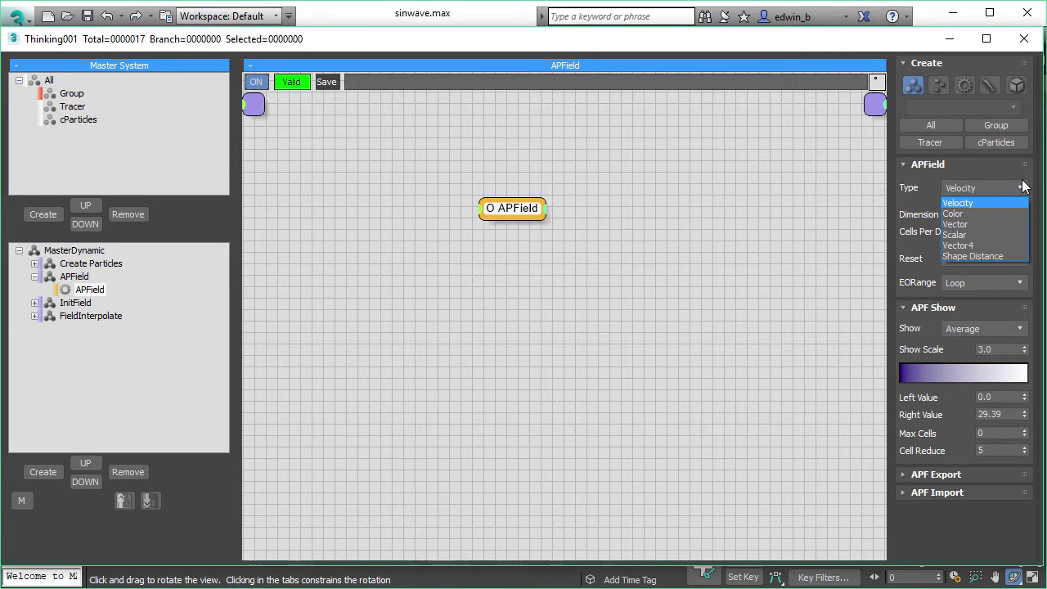
pyautogui.click(1022, 187)
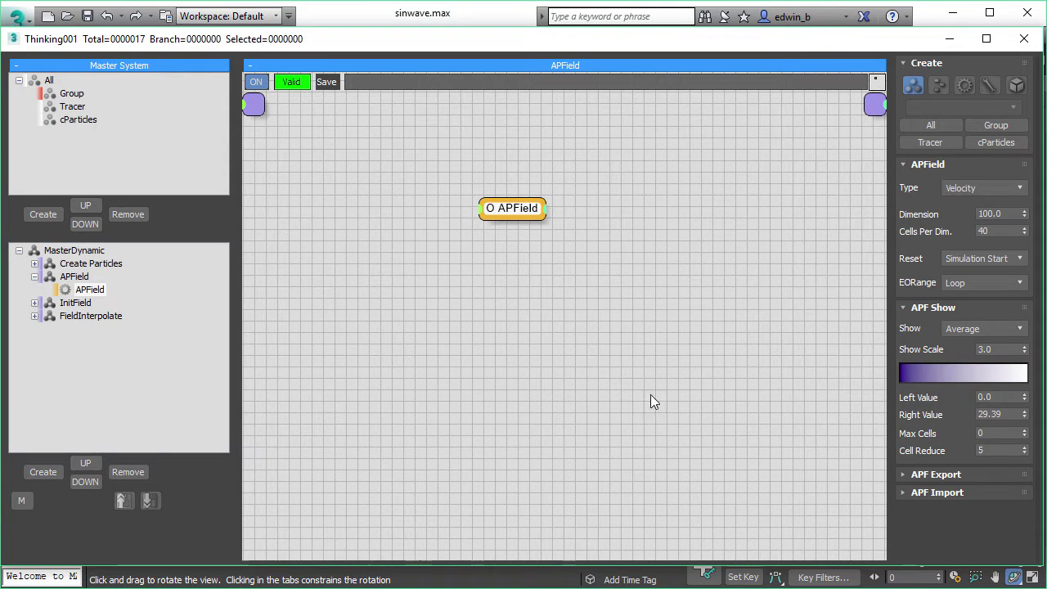
# Set the APField's Cell Reduce to 0 and move the editor aside to reveal the viewports.
pyautogui.doubleClick(1001, 450)
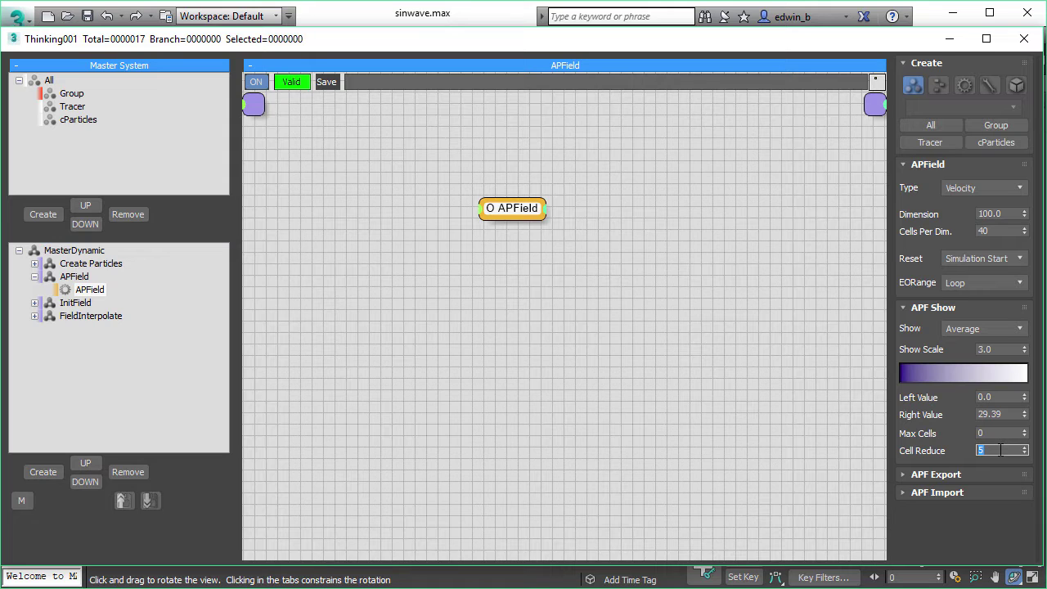
pyautogui.write('0')
pyautogui.moveTo(885, 39); pyautogui.dragTo(78, 82)
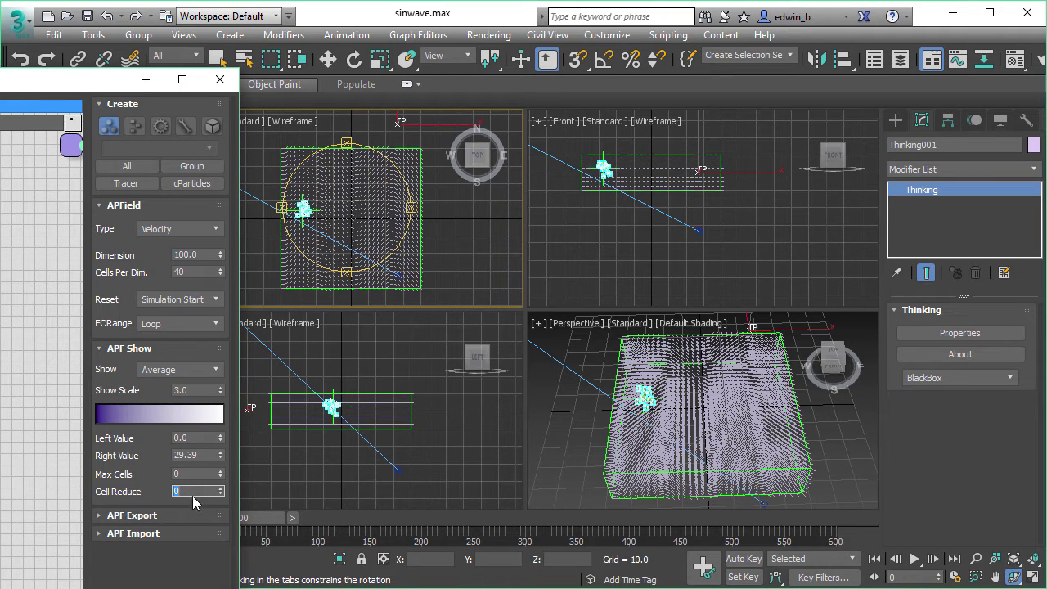
# Try Cell Reduce values of 5 and 8 for the APField display, then restore it to 0.
pyautogui.write('5')
pyautogui.press('Return')
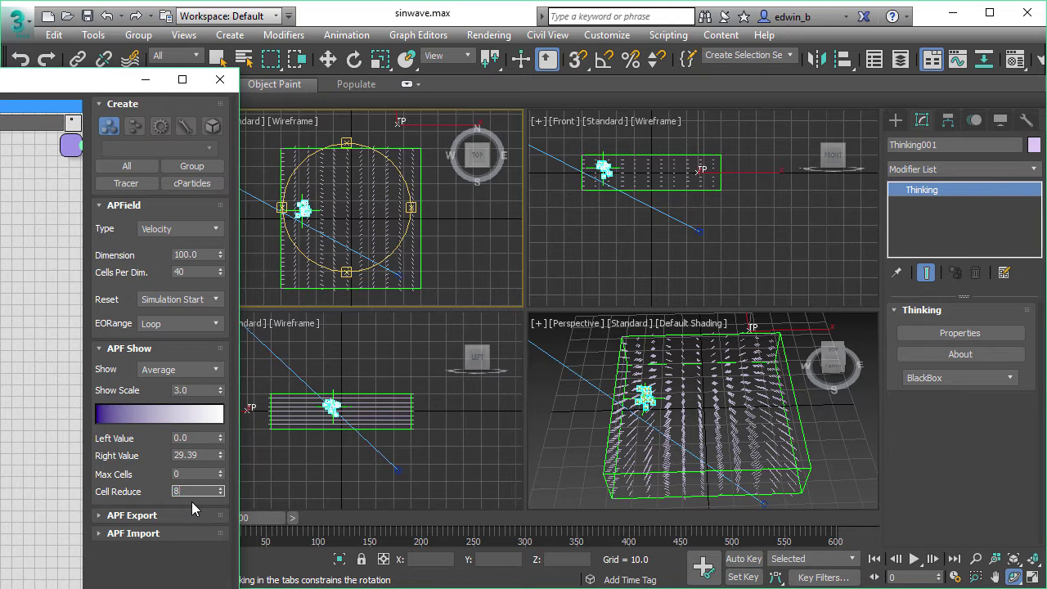
pyautogui.press('Return')
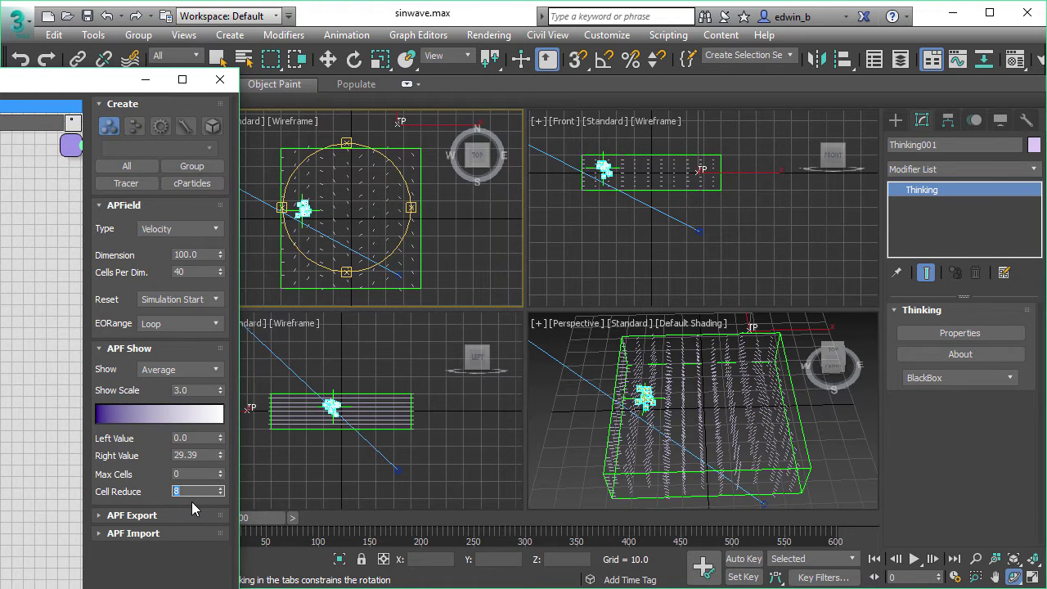
pyautogui.write('0')
pyautogui.press('Return')
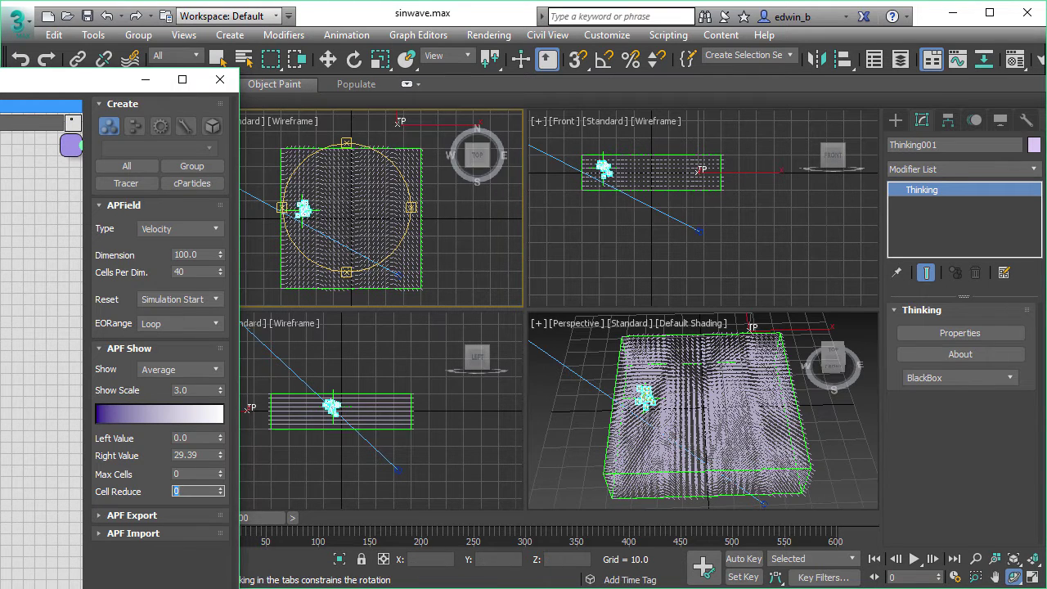
# Maximize the Top viewport to view the velocity field, then bring the node editor back into full view.
pyautogui.click(1033, 577)
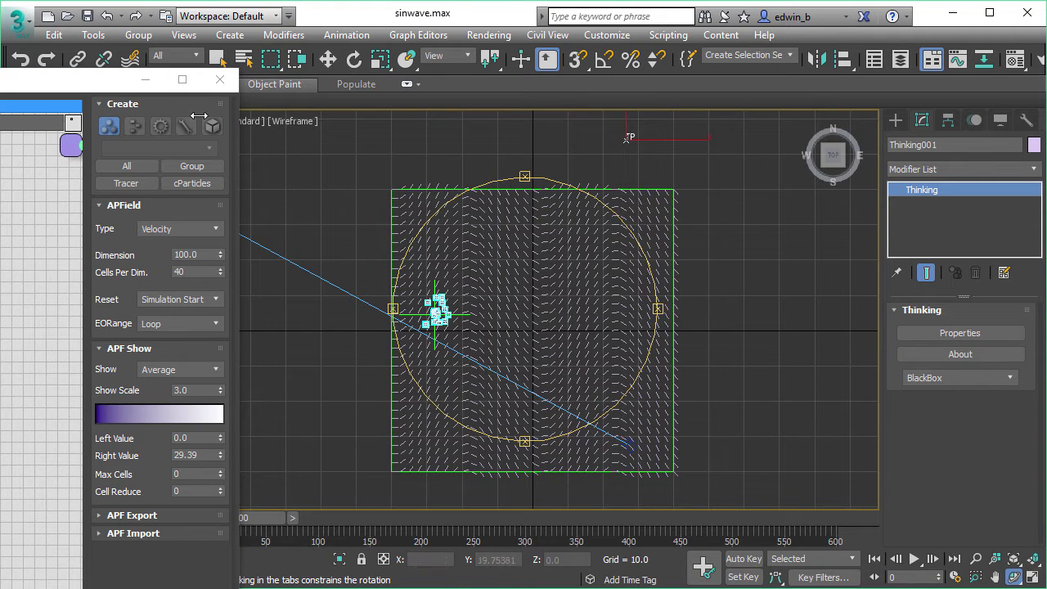
pyautogui.click(182, 79)
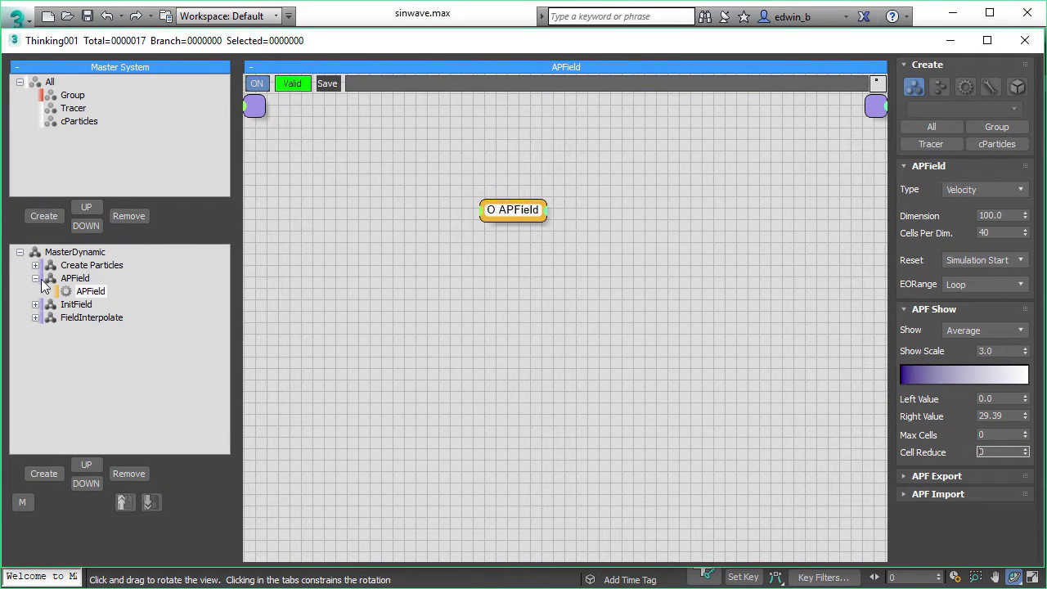
# Show the InitField set and inspect the settings of its TimeInterval and APFInitiator operators.
pyautogui.click(35, 278)
pyautogui.click(76, 292)
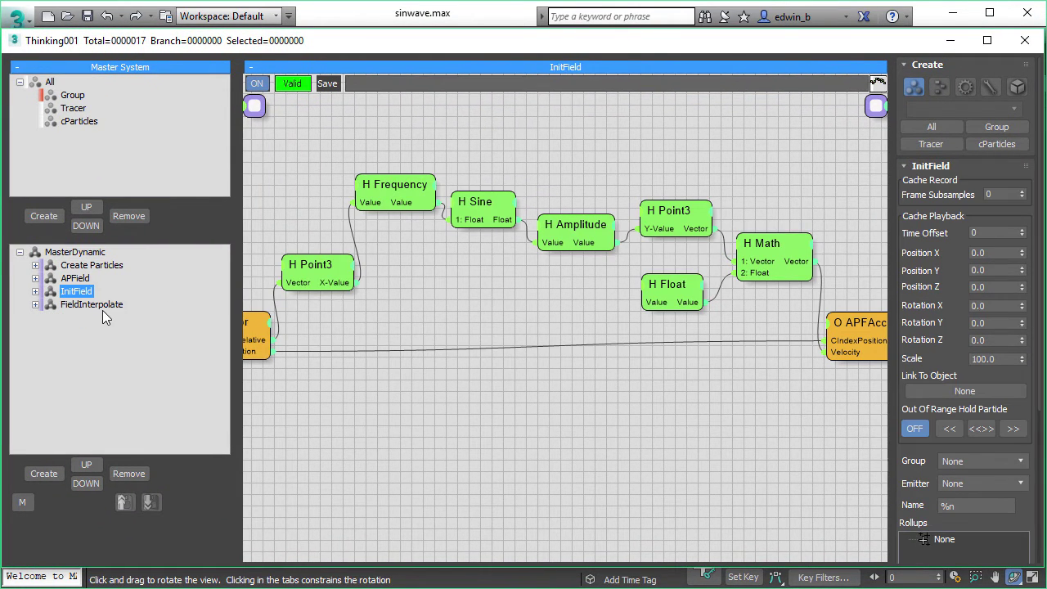
pyautogui.moveTo(353, 398); pyautogui.dragTo(386, 381)
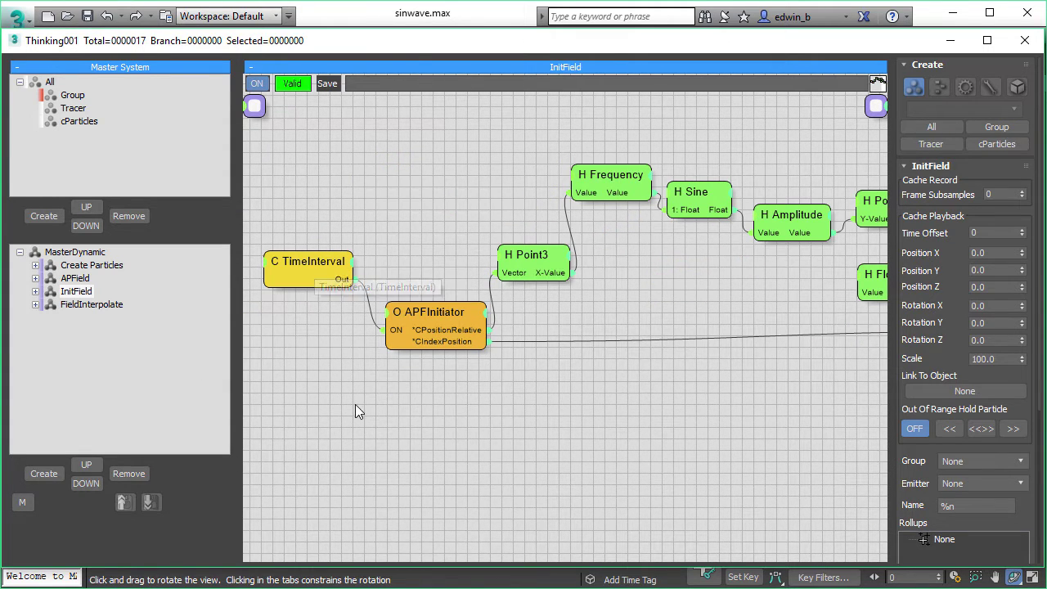
pyautogui.click(309, 262)
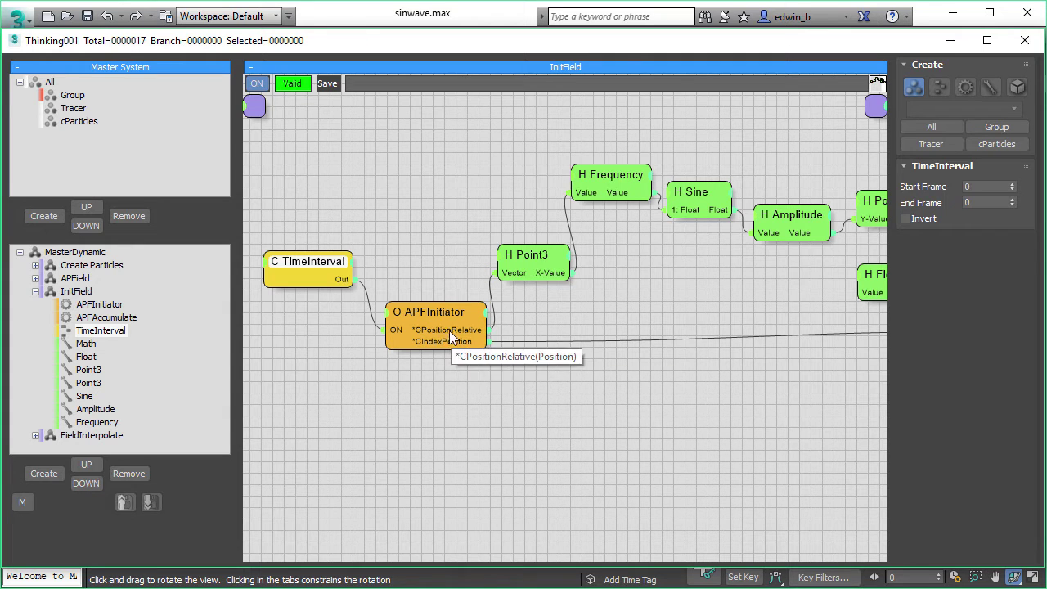
pyautogui.click(433, 313)
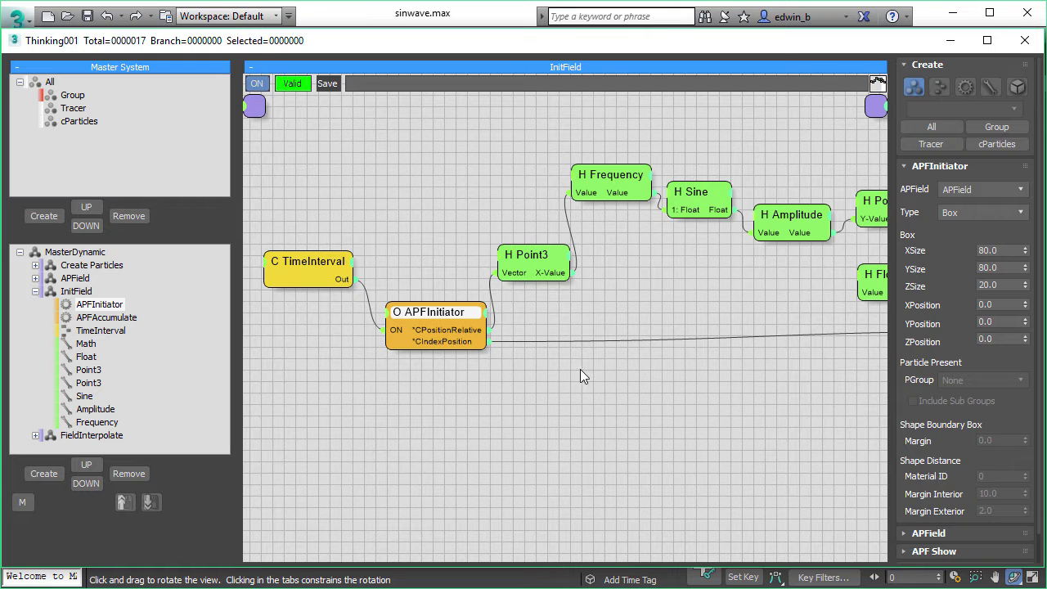
# Inspect the sine-wave chain in InitField: the first Point3, Frequency, Sine, Amplitude and second Point3 helpers.
pyautogui.moveTo(797, 374); pyautogui.dragTo(774, 349, button='middle')
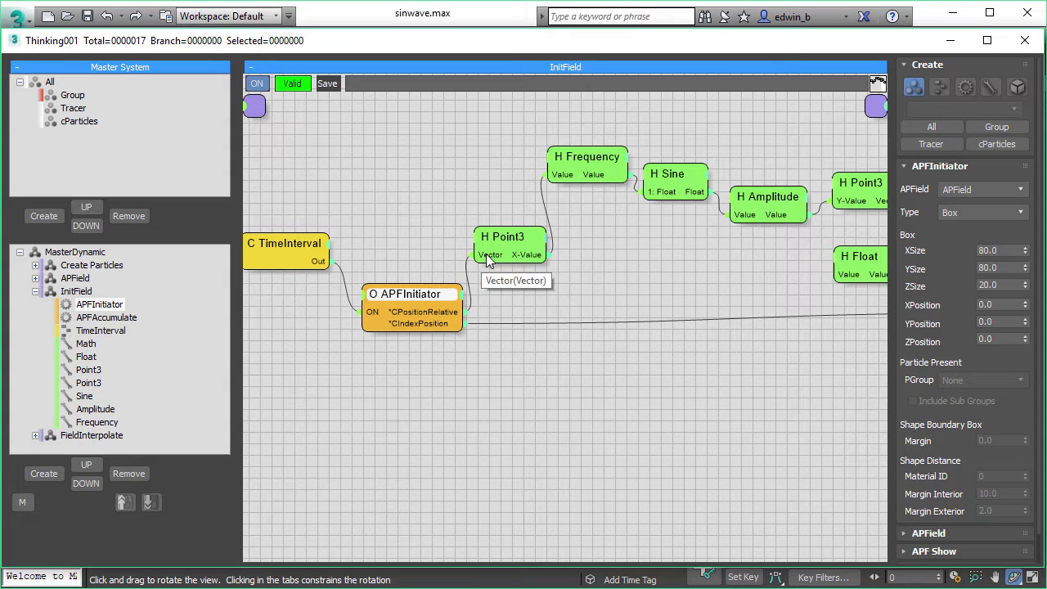
pyautogui.click(504, 239)
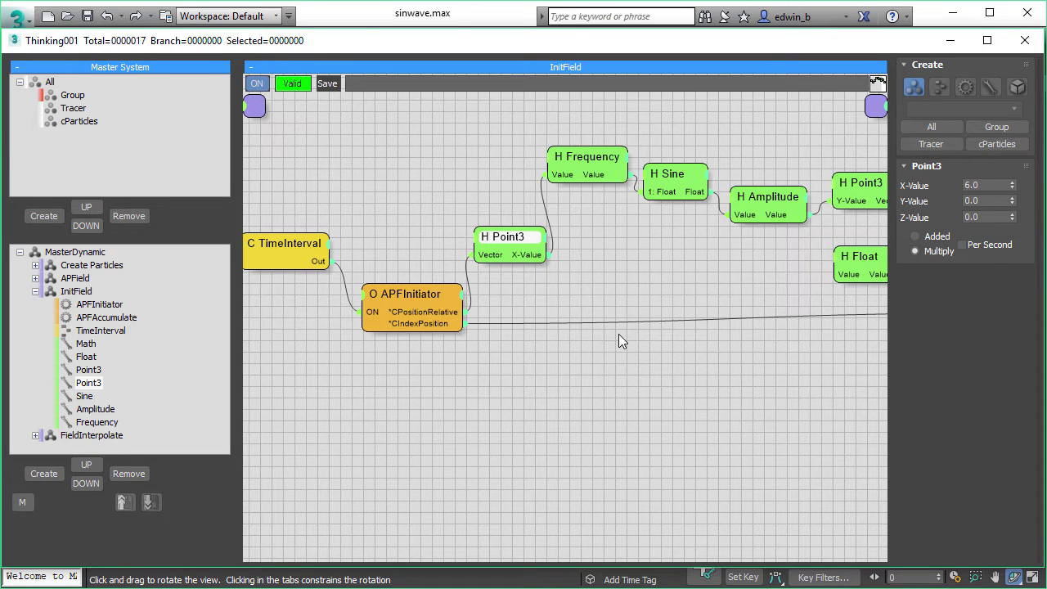
pyautogui.moveTo(617, 332); pyautogui.dragTo(475, 378, button='middle')
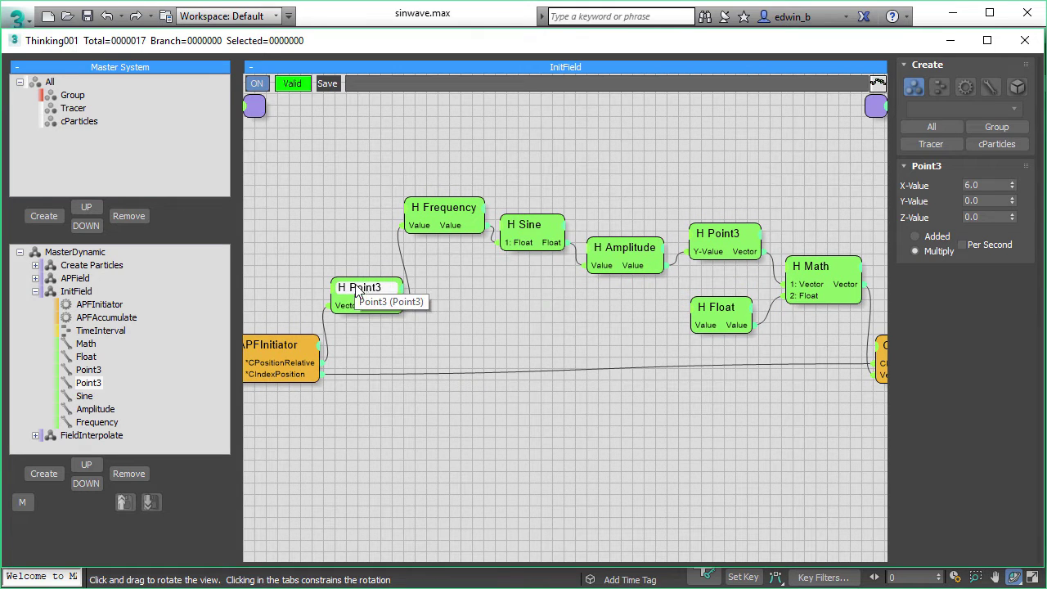
pyautogui.click(456, 206)
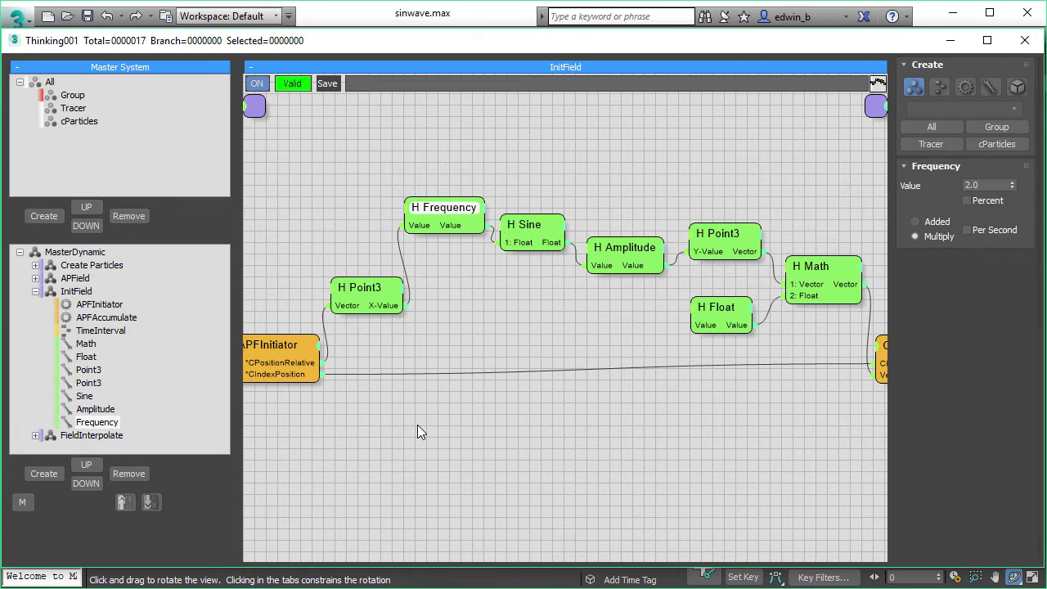
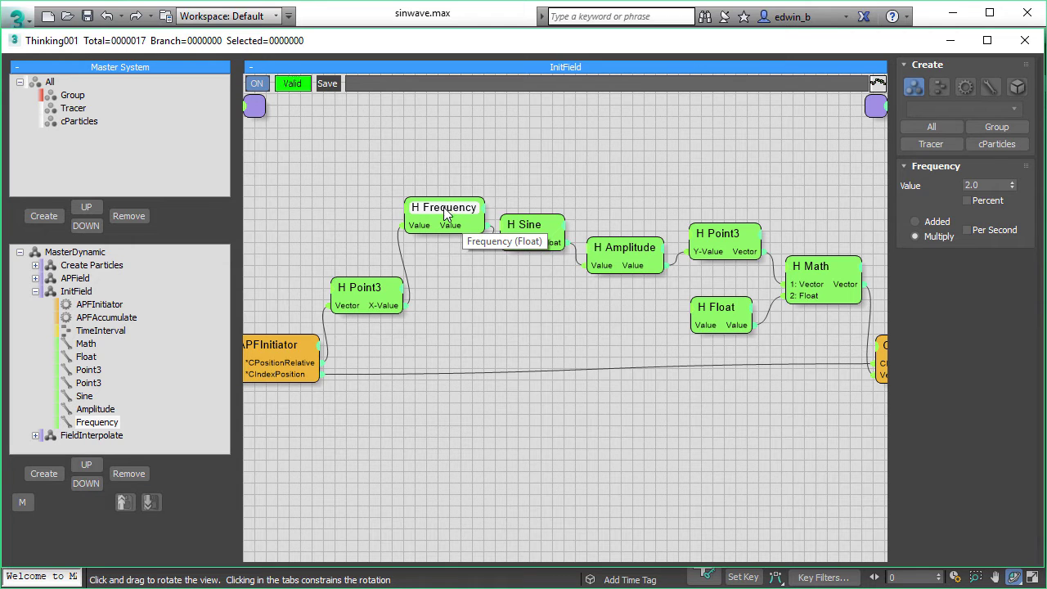
pyautogui.click(538, 222)
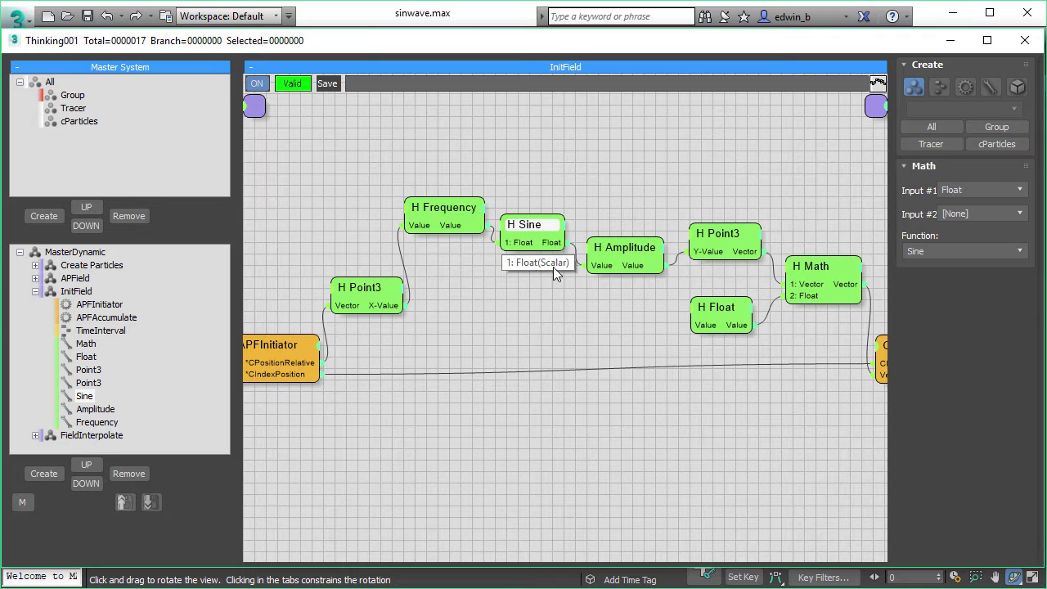
pyautogui.click(625, 247)
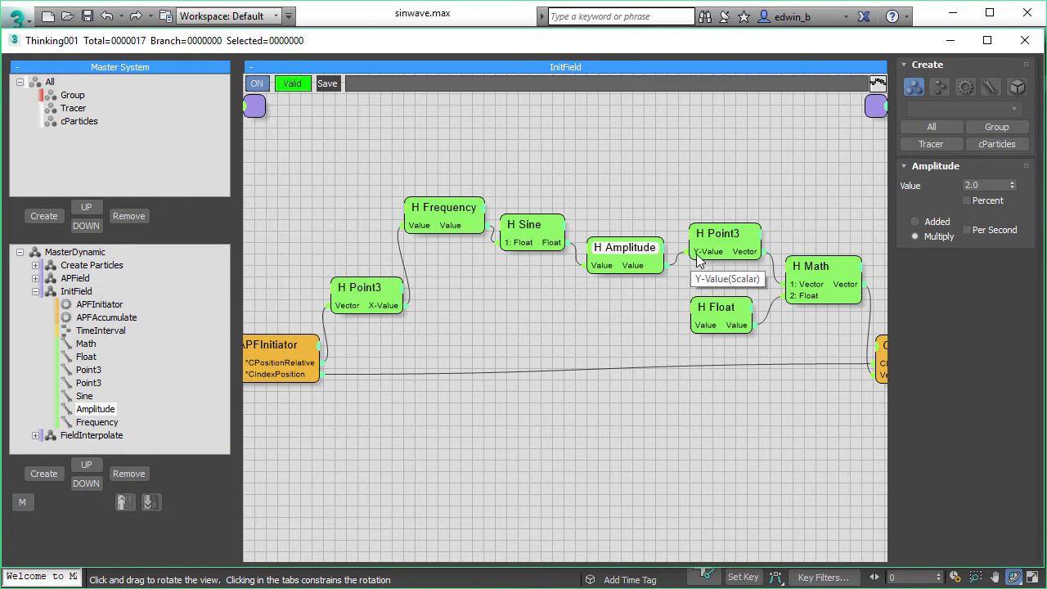
pyautogui.click(722, 233)
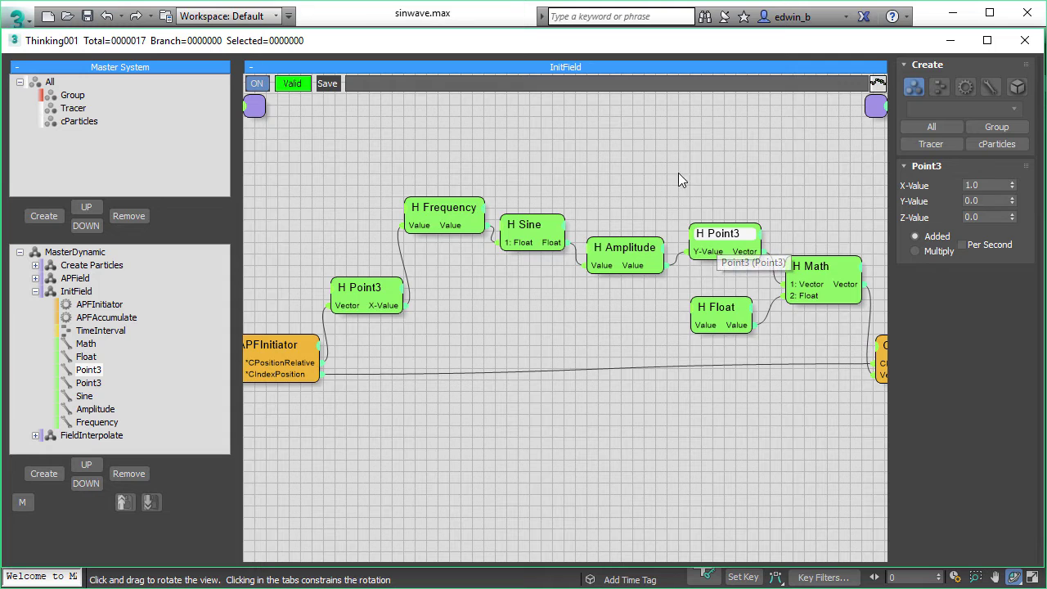
# Inspect the settings of the Math and Float helpers and the APFAccumulate operator in InitField.
pyautogui.moveTo(660, 173); pyautogui.dragTo(533, 240, button='middle')
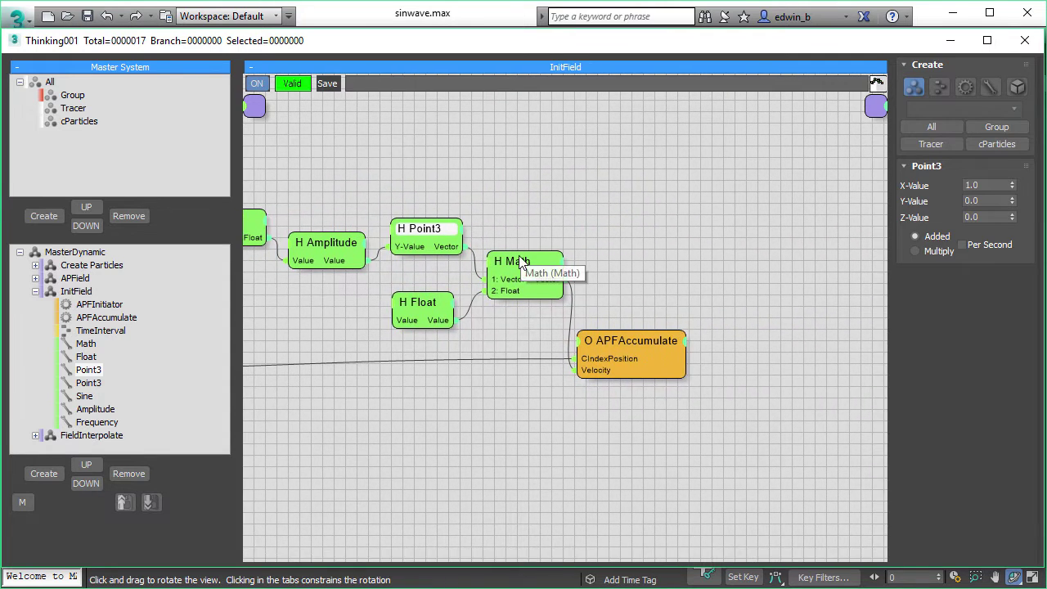
pyautogui.click(521, 263)
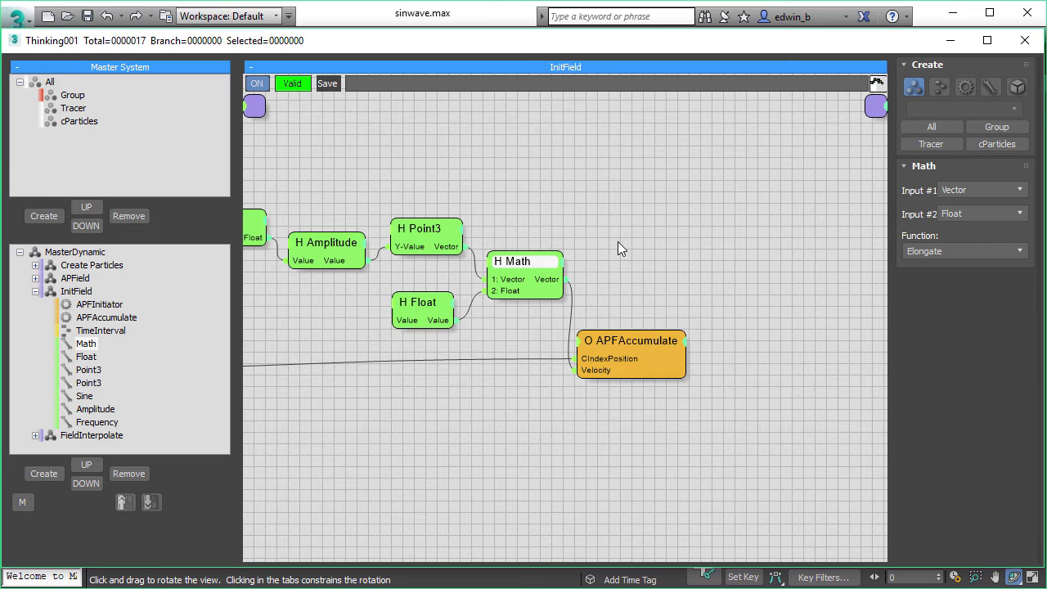
pyautogui.click(417, 307)
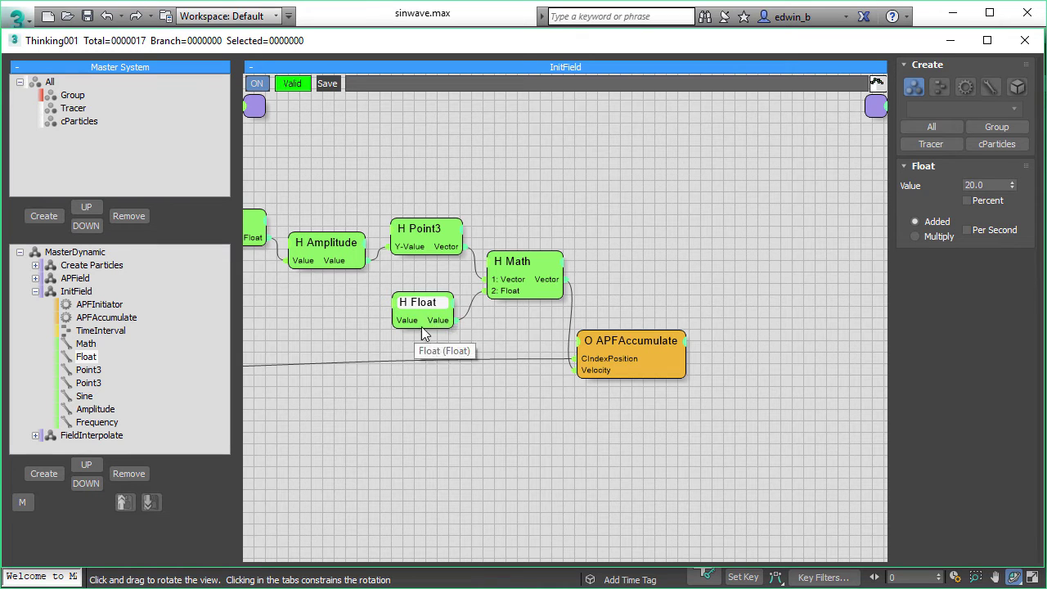
pyautogui.click(646, 339)
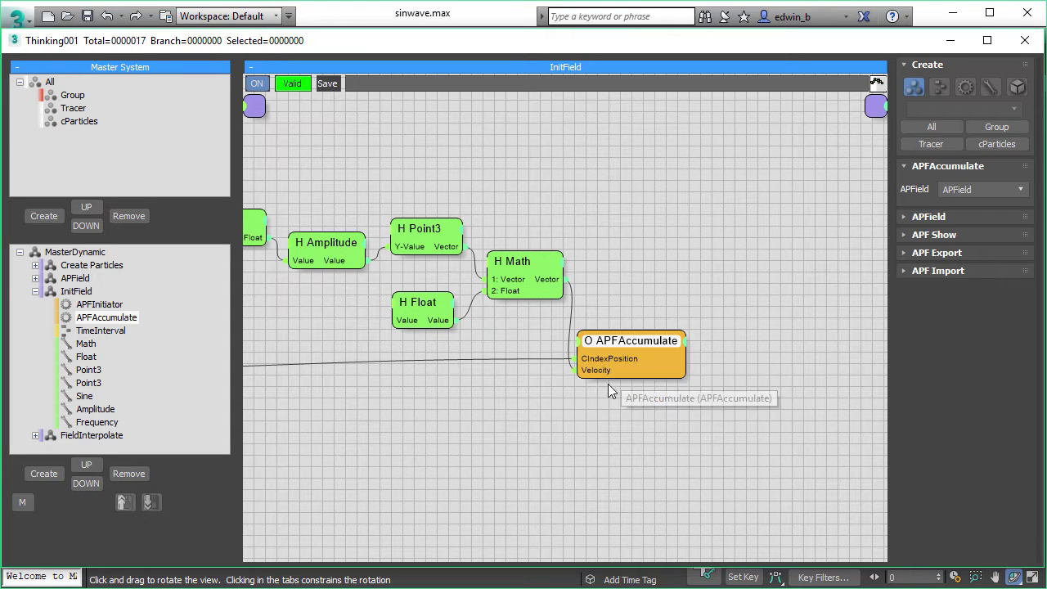
# Show the FieldInterpolate set and inspect the settings of its APFOutputTo operator.
pyautogui.doubleClick(75, 292)
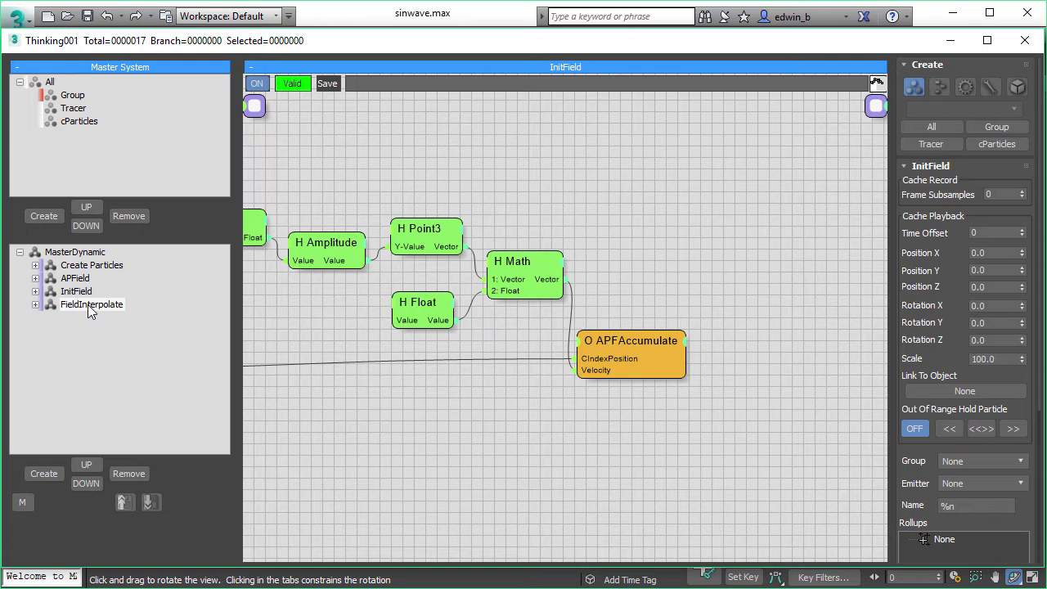
pyautogui.click(88, 306)
pyautogui.click(512, 168)
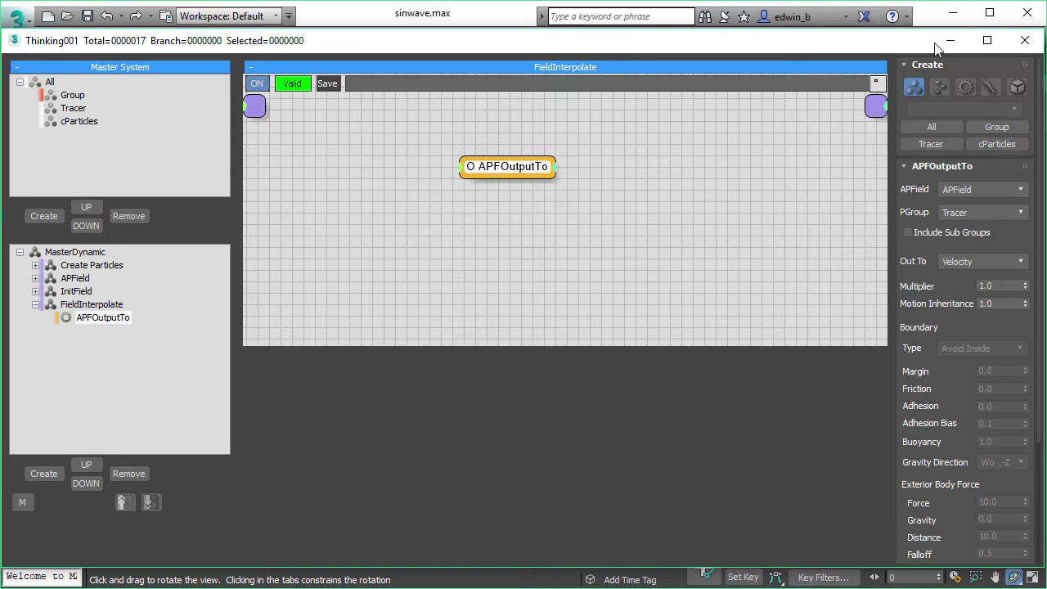
# Move the node editor clear of the Top viewport and play the particle simulation through the velocity field.
pyautogui.moveTo(866, 47); pyautogui.dragTo(0, 57)
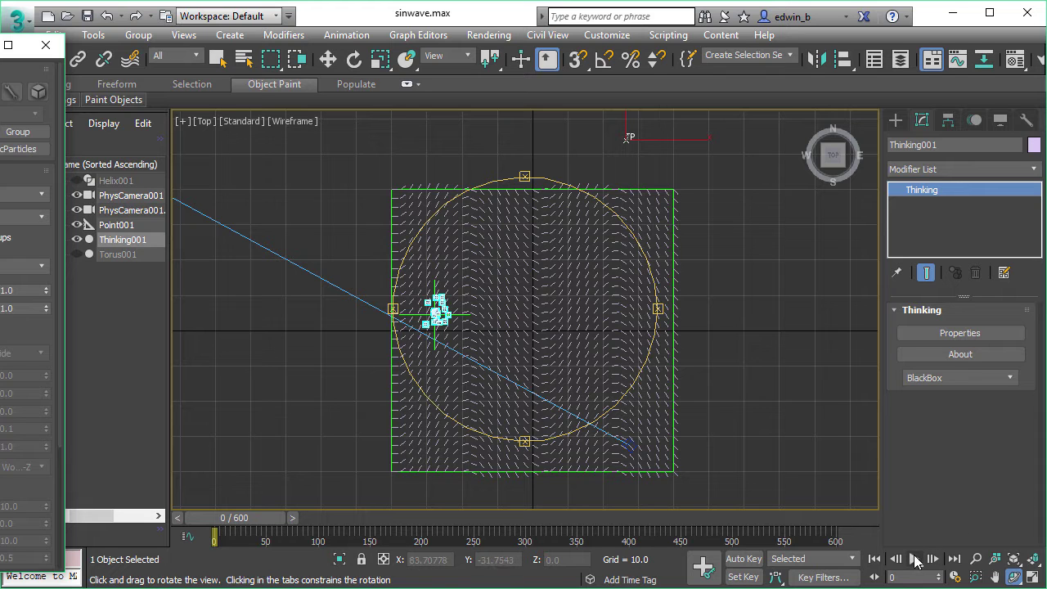
pyautogui.click(916, 559)
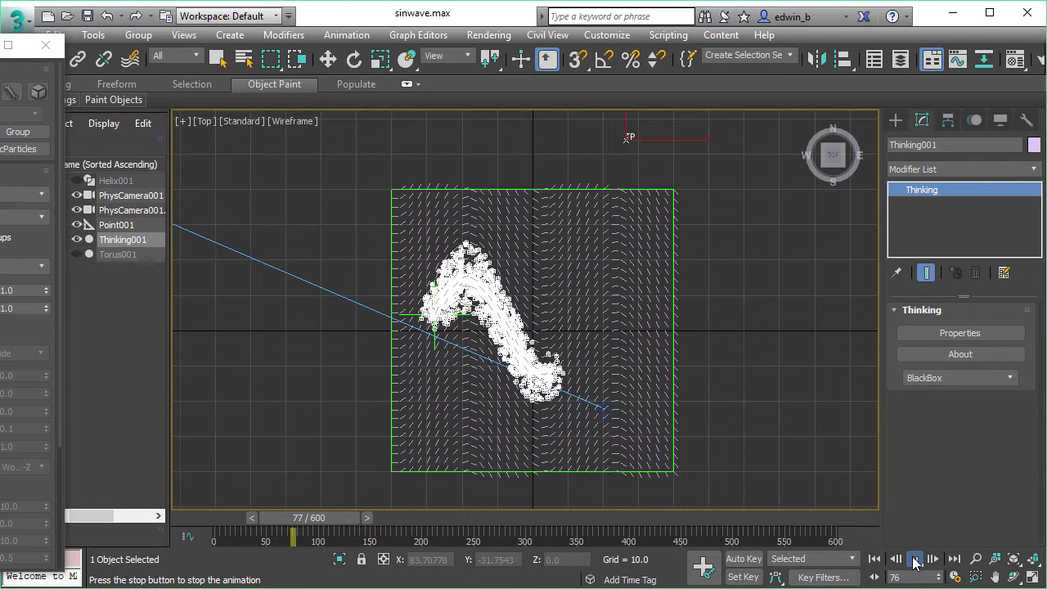
pyautogui.click(915, 560)
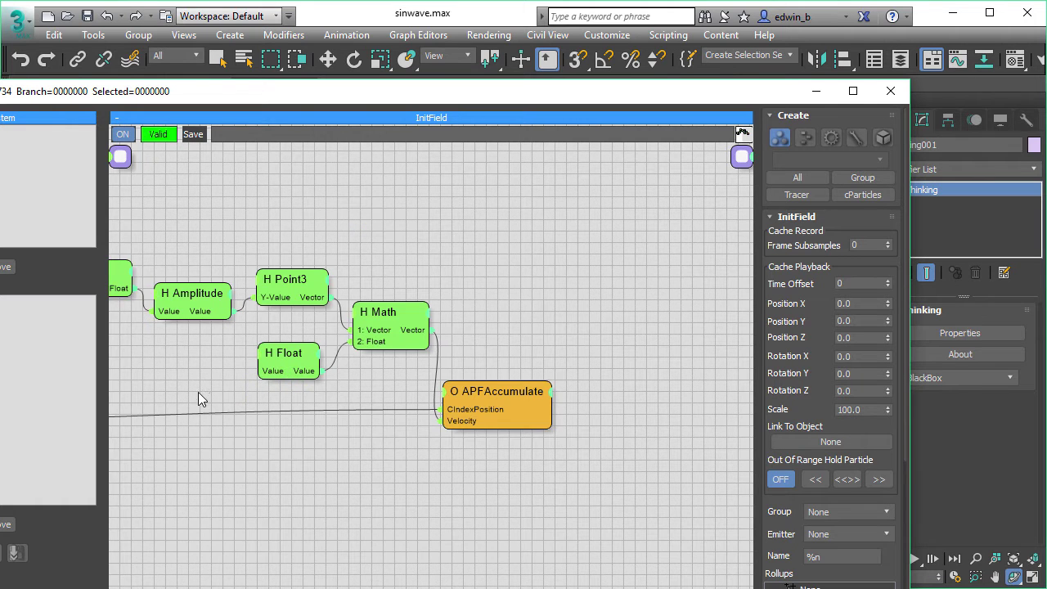
# Set the Frequency helper in InitField to 4.0 and replay the simulation from the start.
pyautogui.moveTo(198, 392); pyautogui.dragTo(409, 387, button='middle')
pyautogui.click(237, 257)
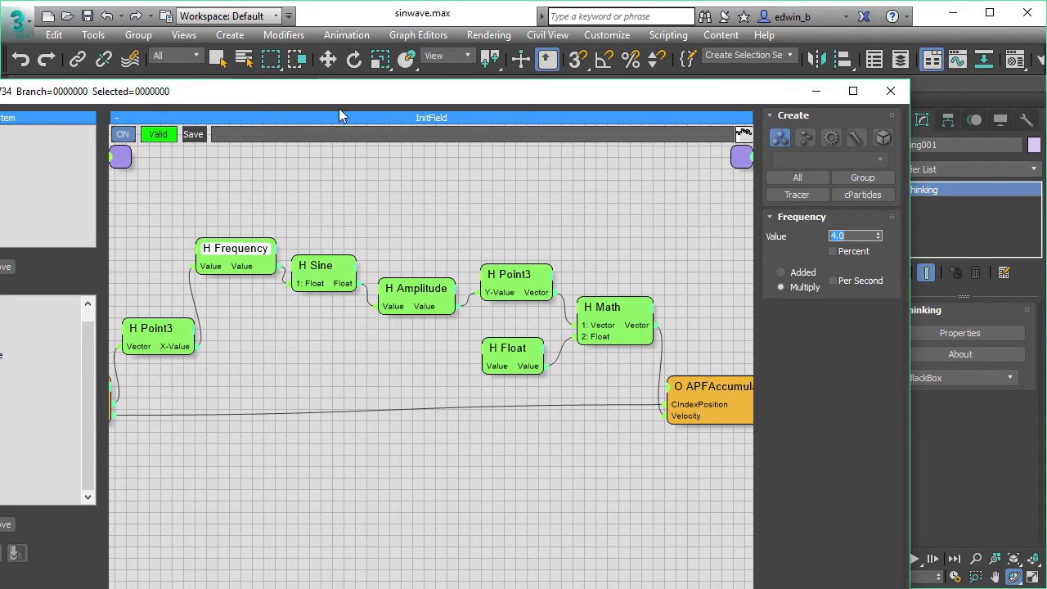
pyautogui.moveTo(786, 91); pyautogui.dragTo(45, 86)
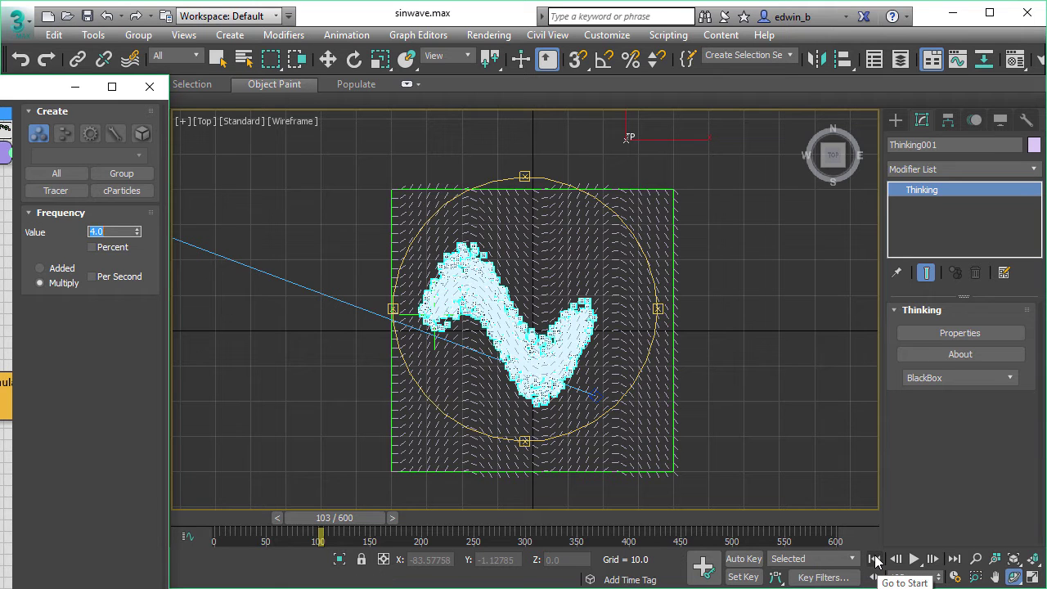
pyautogui.click(875, 559)
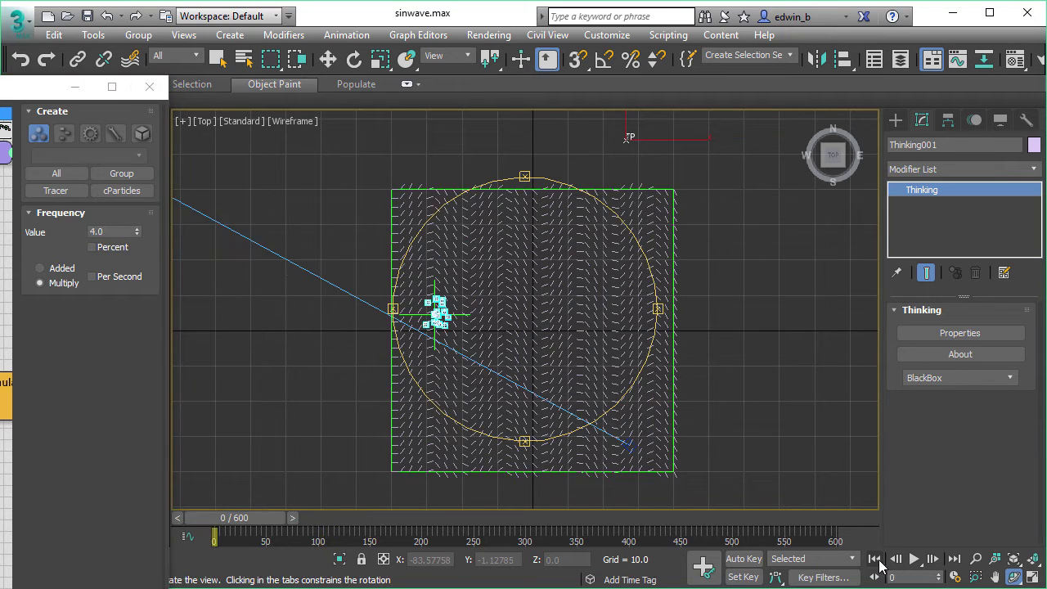
pyautogui.click(916, 560)
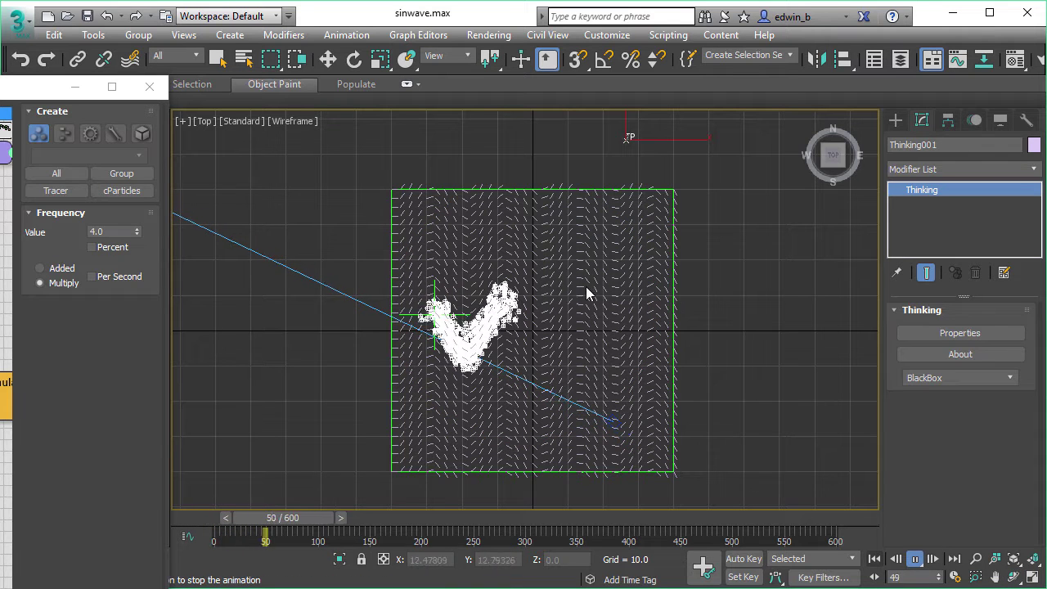
pyautogui.click(915, 560)
pyautogui.click(1014, 577)
# Set the Frequency helper back to 2.0 and replay the simulation from the start until particles pass beyond the field.
pyautogui.moveTo(33, 85); pyautogui.dragTo(737, 108)
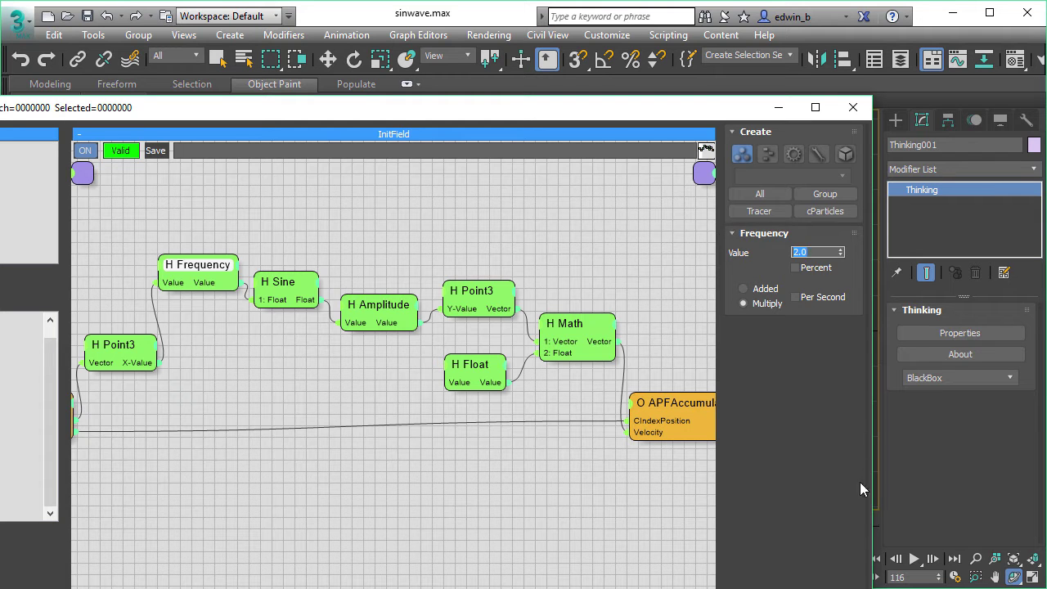
pyautogui.moveTo(469, 115); pyautogui.dragTo(5, 77)
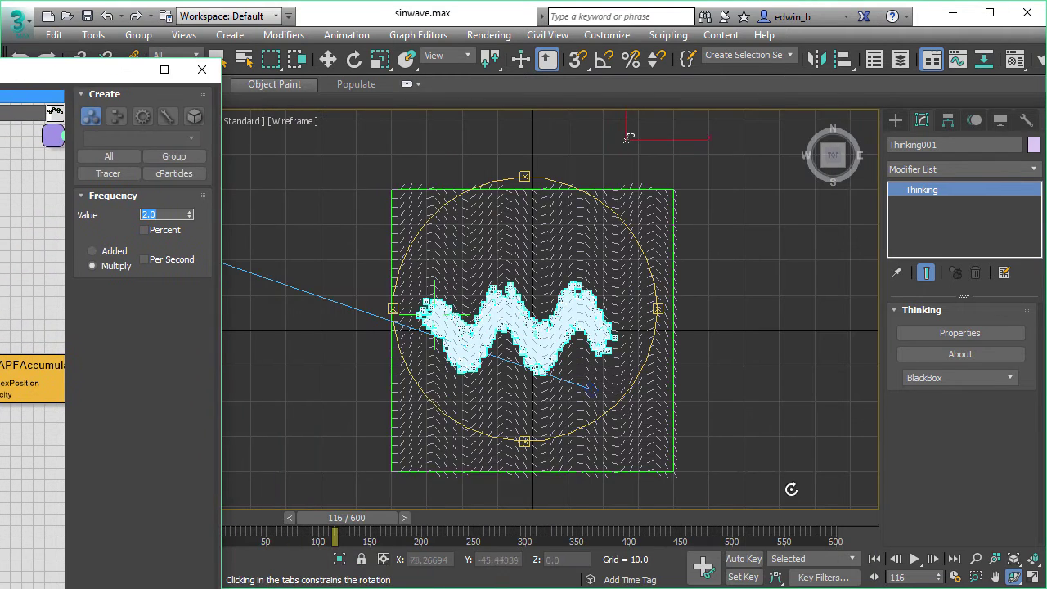
pyautogui.click(874, 559)
pyautogui.click(915, 560)
pyautogui.rightClick(549, 335)
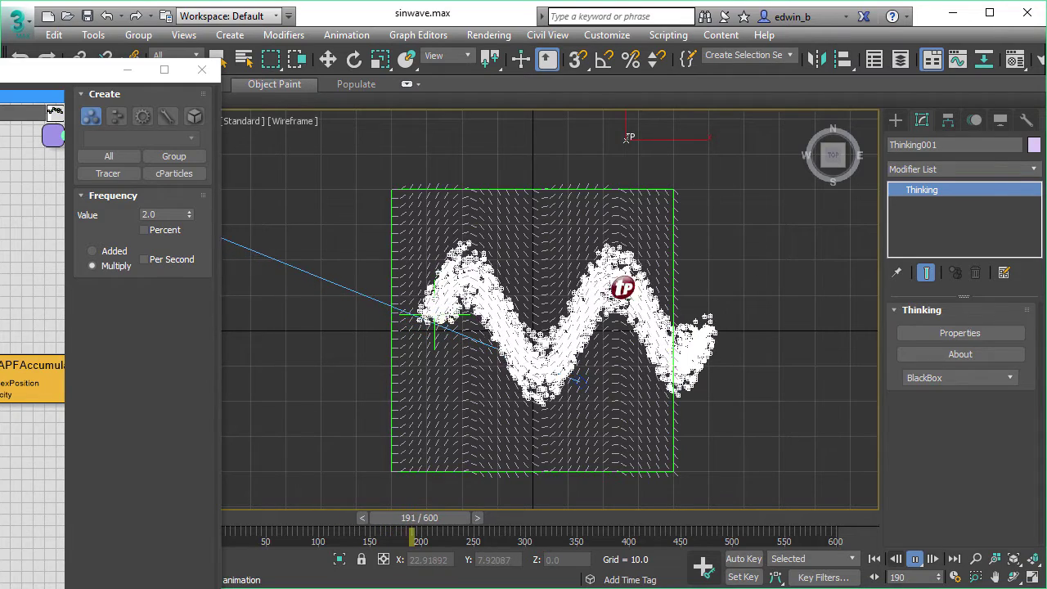
pyautogui.press('e')
pyautogui.press('/')
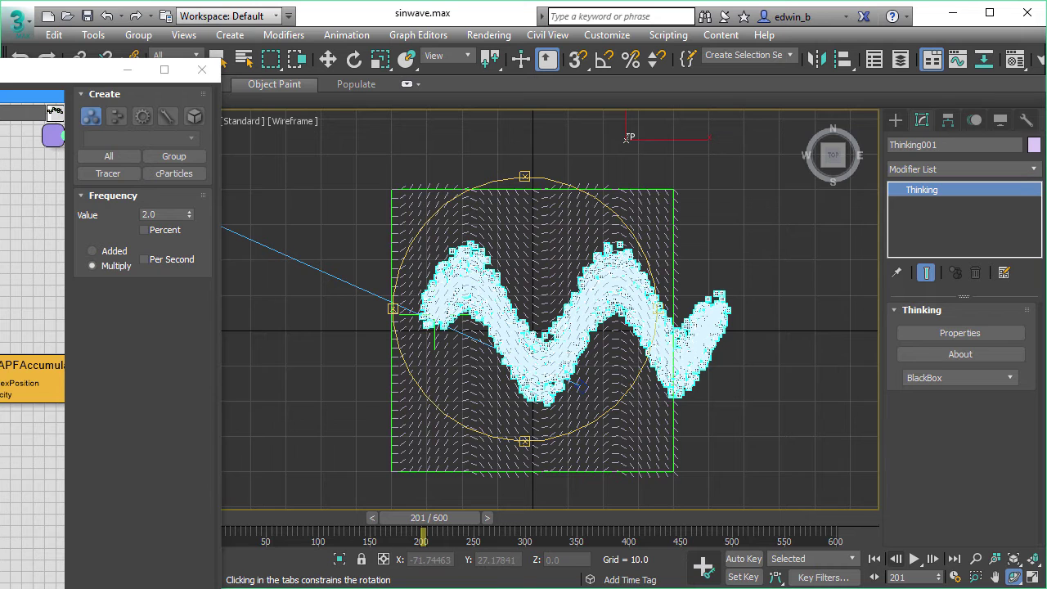
# Show the APField operator's settings and examine its EORange options.
pyautogui.moveTo(99, 69); pyautogui.dragTo(793, 53)
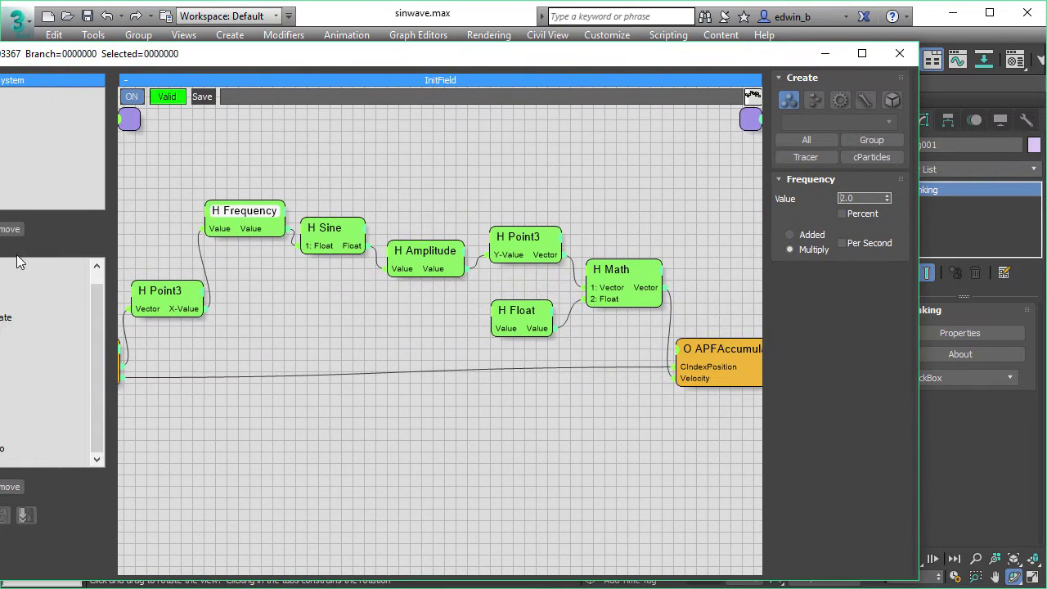
pyautogui.click(751, 96)
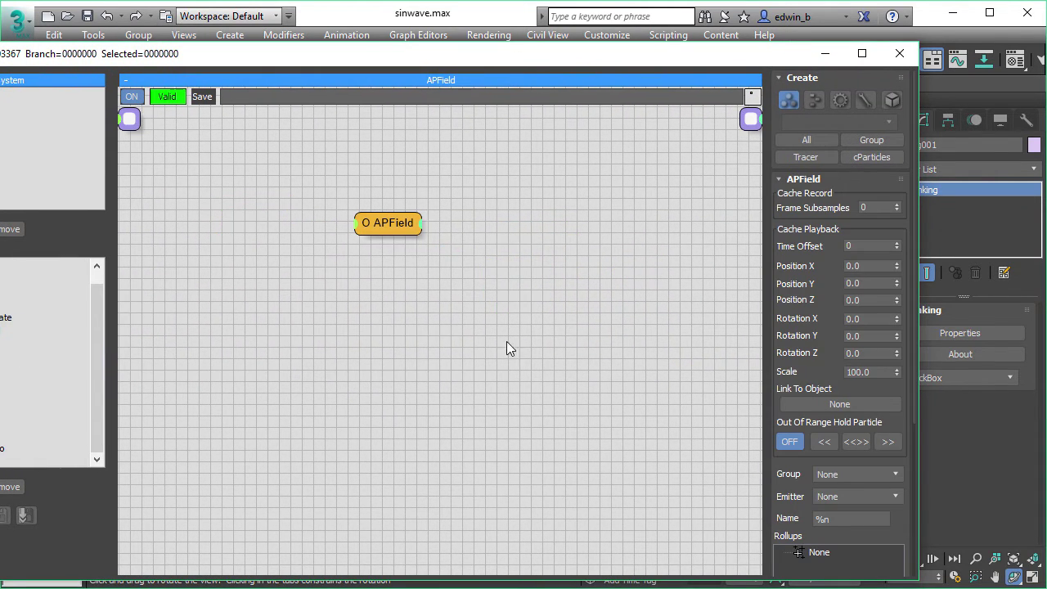
pyautogui.click(393, 229)
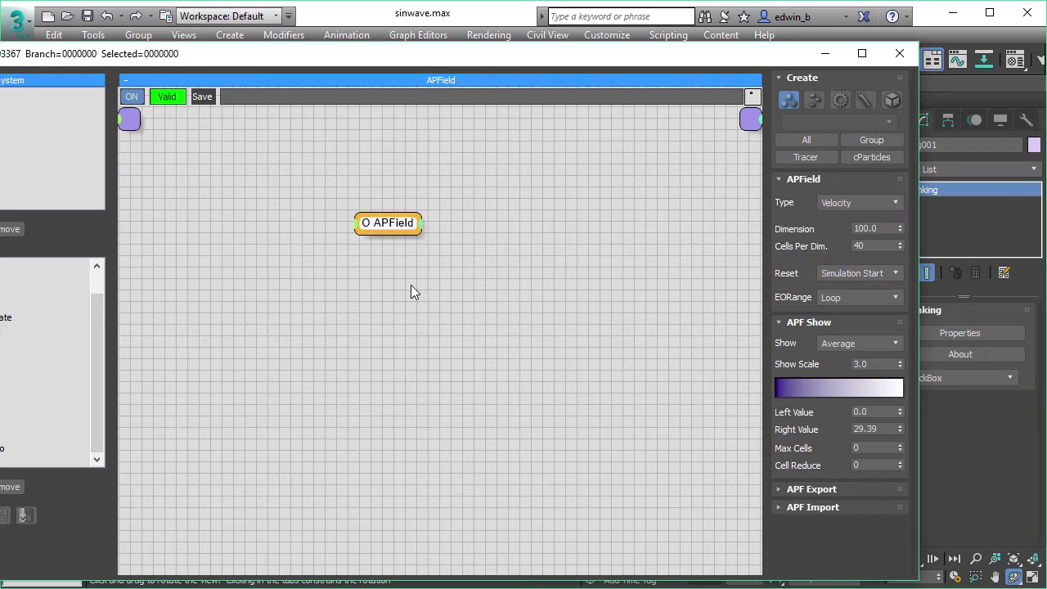
pyautogui.click(898, 299)
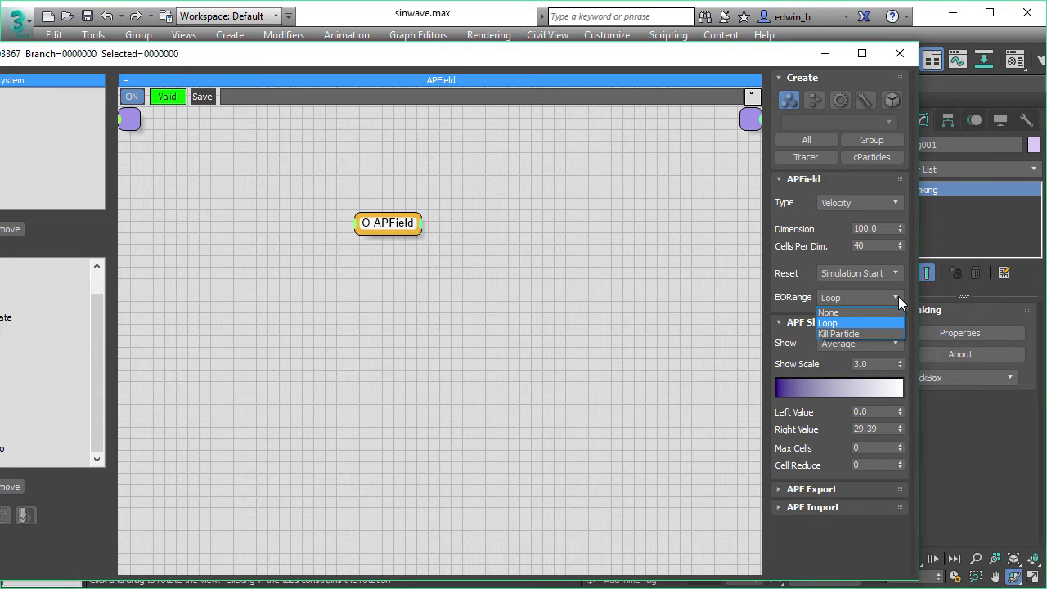
pyautogui.click(898, 296)
# Set the APField's EORange to Kill Particle and replay the simulation beside the node editor.
pyautogui.moveTo(646, 65); pyautogui.dragTo(199, 62)
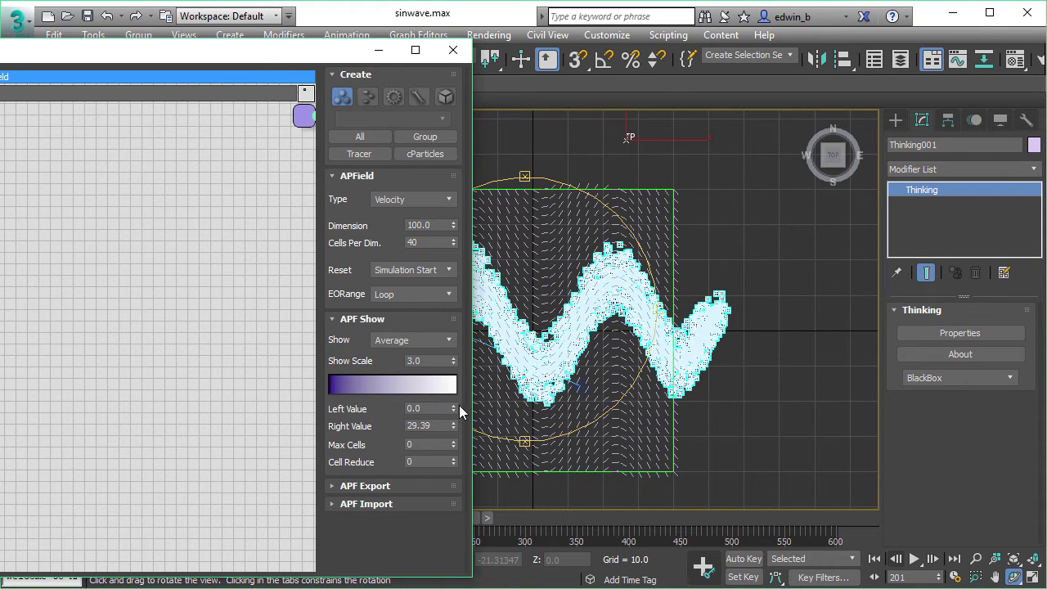
pyautogui.click(428, 297)
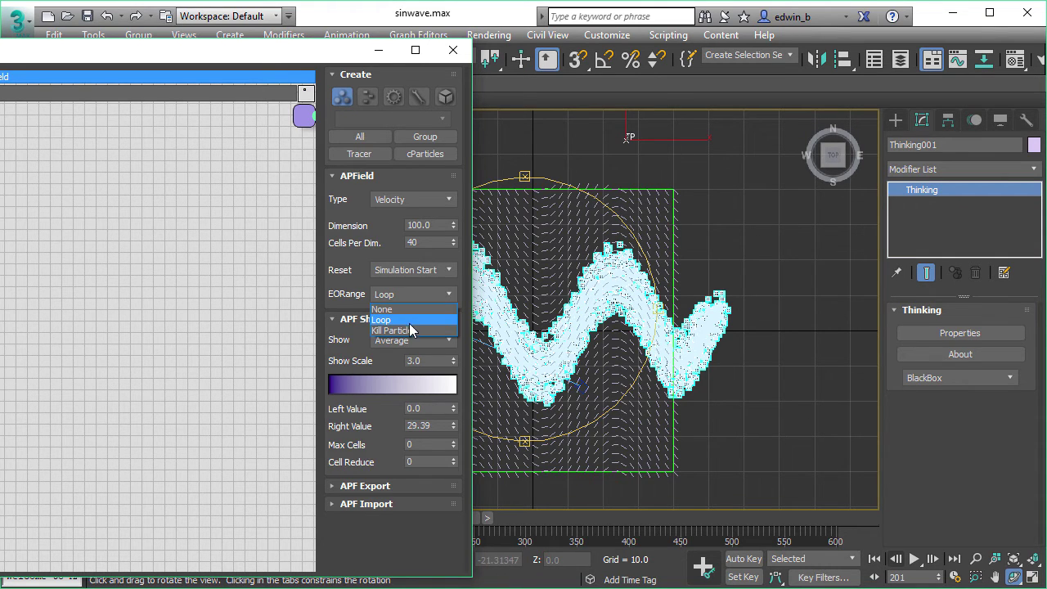
pyautogui.click(401, 330)
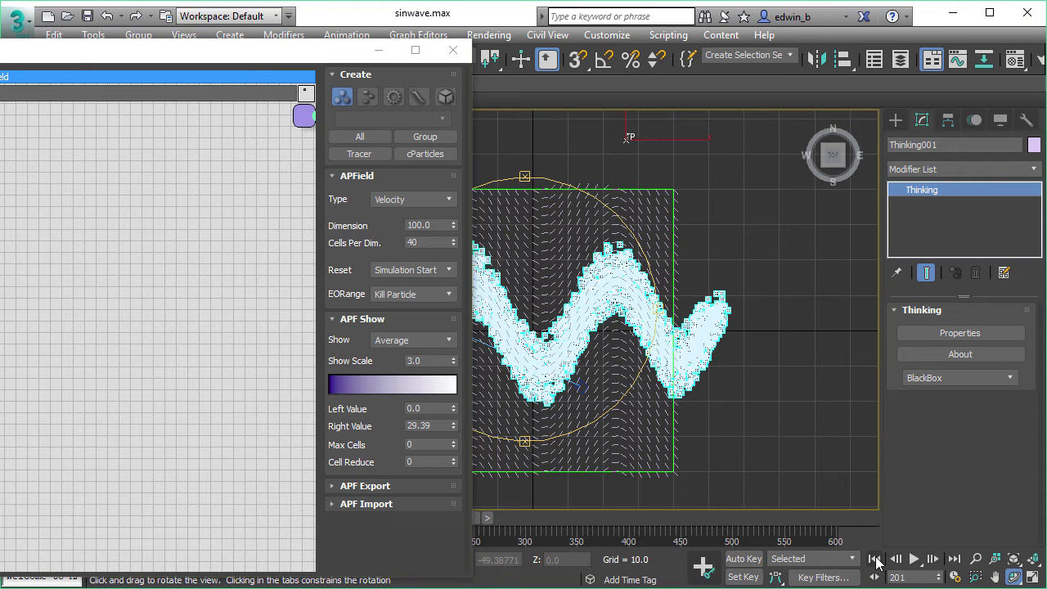
pyautogui.click(895, 559)
pyautogui.click(914, 560)
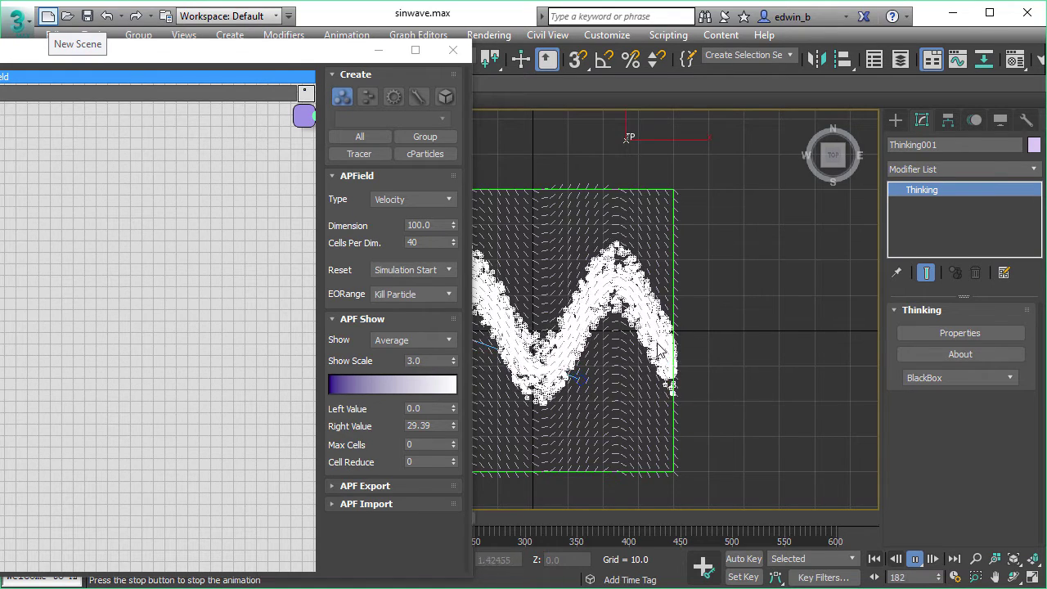
pyautogui.click(918, 560)
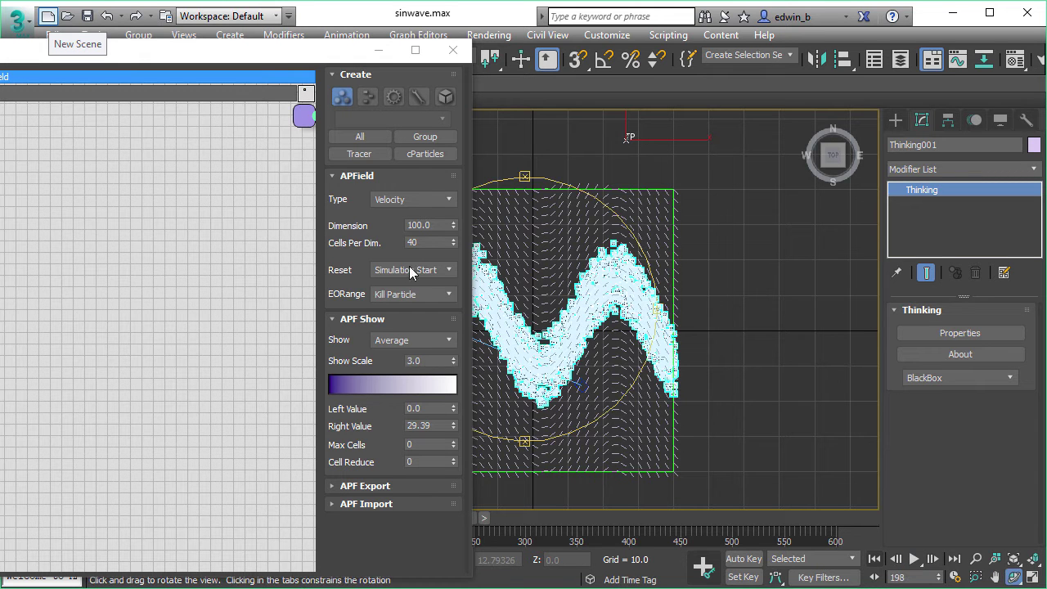
# Set the APField's EORange to None and play the simulation.
pyautogui.click(433, 295)
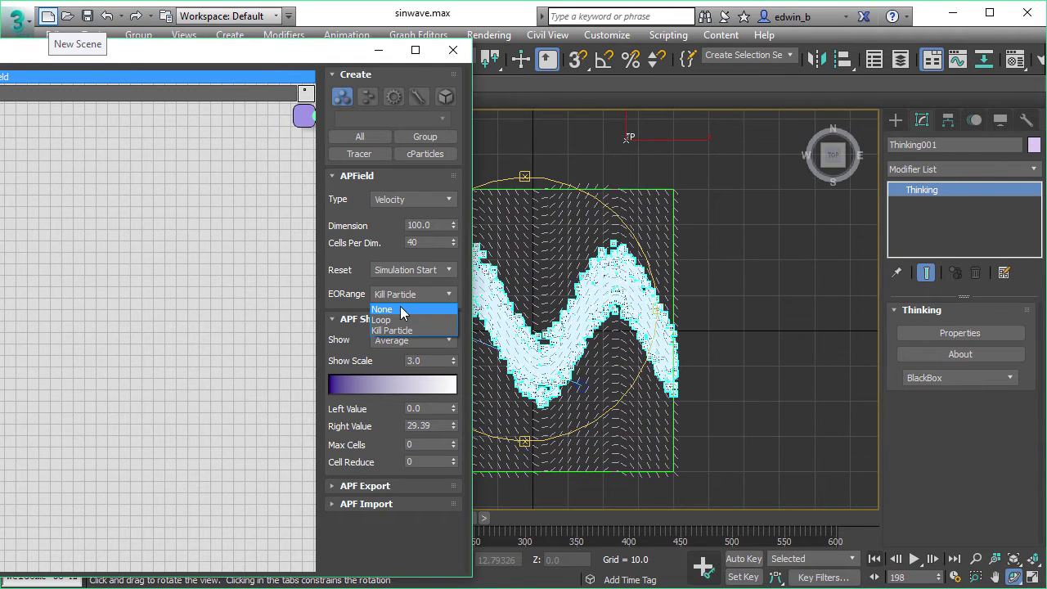
pyautogui.click(403, 308)
pyautogui.click(916, 559)
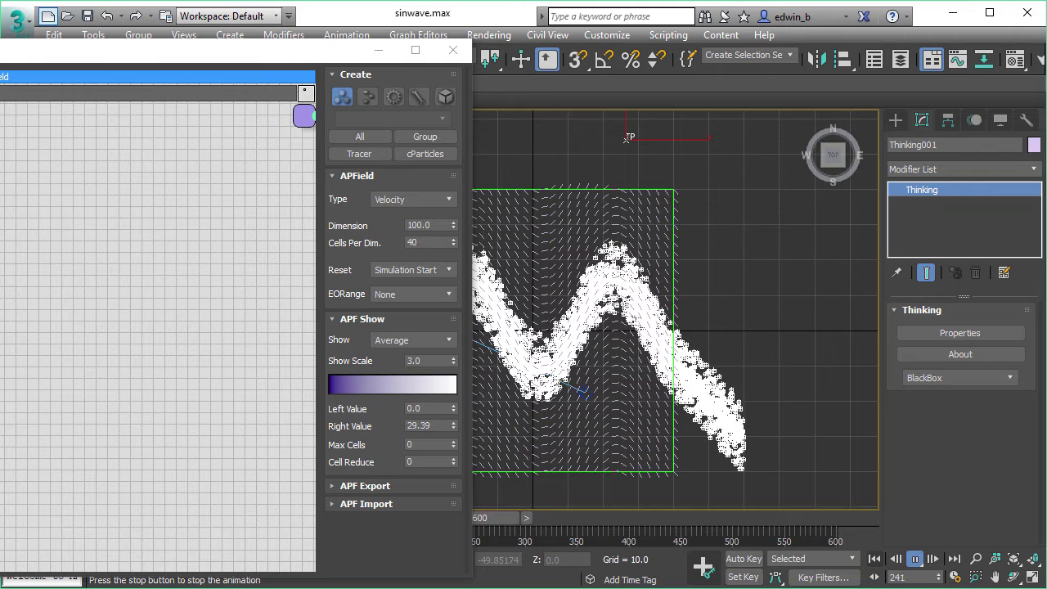
pyautogui.click(915, 559)
# Set the APField's EORange to Loop and continue playing the simulation.
pyautogui.click(1014, 577)
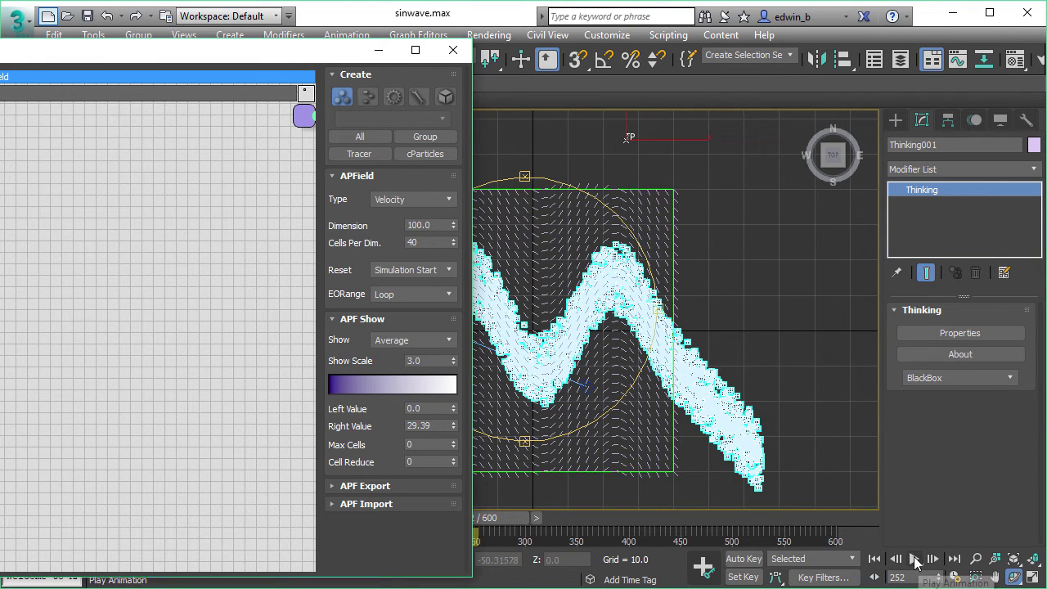
pyautogui.click(915, 559)
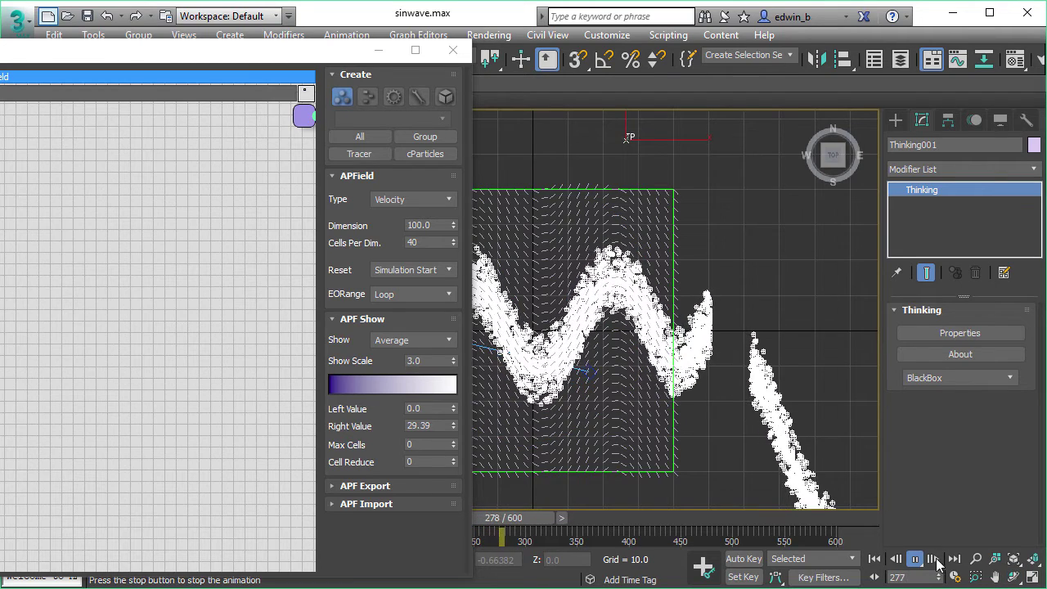
pyautogui.click(1015, 577)
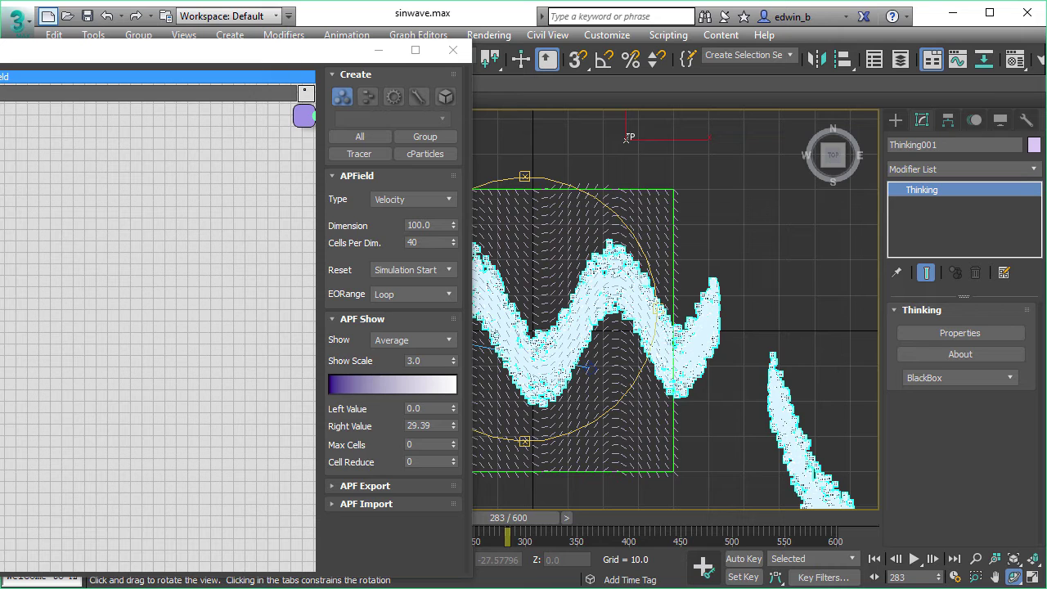
# Show the InitField set again and move the node editor aside to uncover the Top viewport.
pyautogui.click(415, 50)
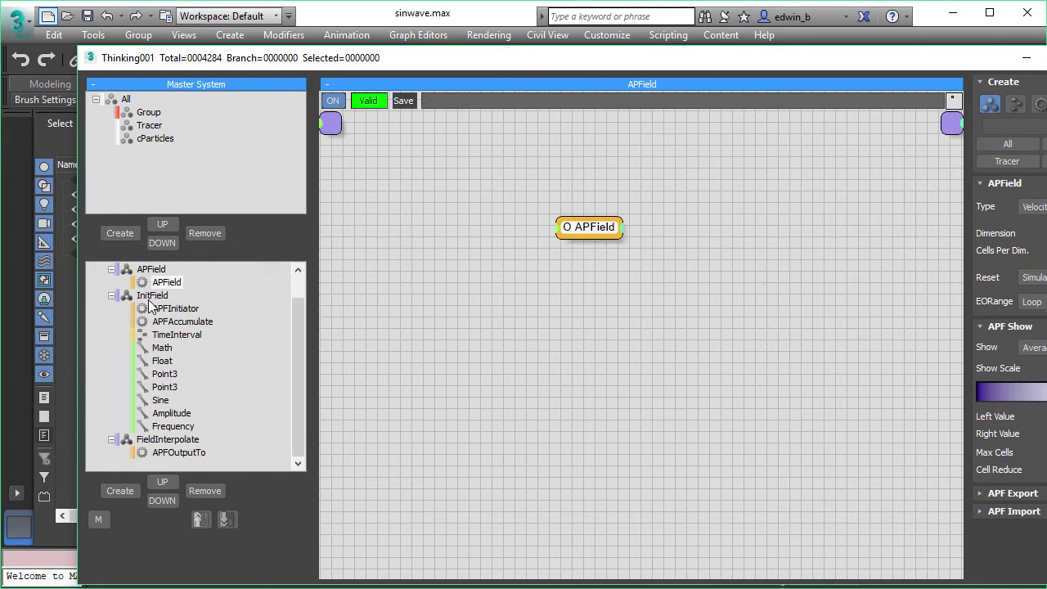
pyautogui.click(150, 298)
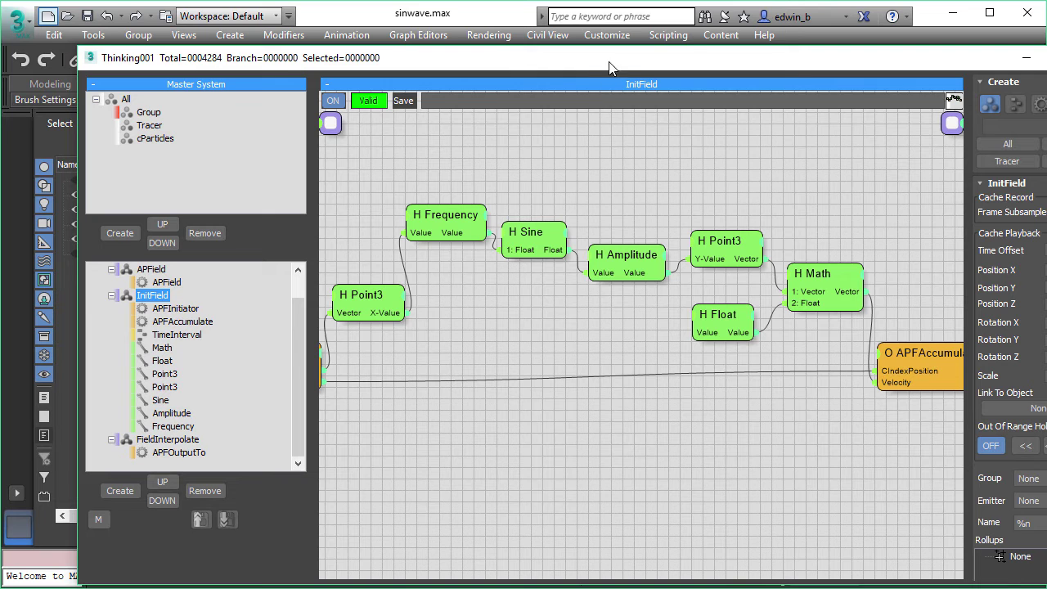
pyautogui.moveTo(610, 68); pyautogui.dragTo(0, 36)
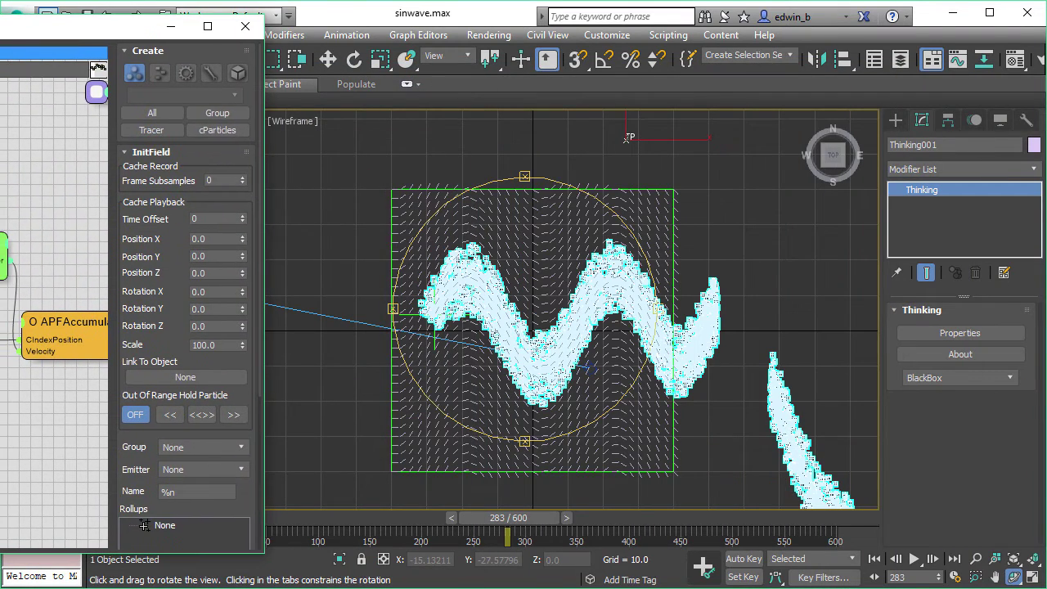
# Restore the four-viewport layout, view the field and particles at an angle in Perspective, and bring the node editor back.
pyautogui.click(1032, 577)
pyautogui.moveTo(697, 454); pyautogui.dragTo(747, 365)
pyautogui.moveTo(724, 408); pyautogui.dragTo(689, 391)
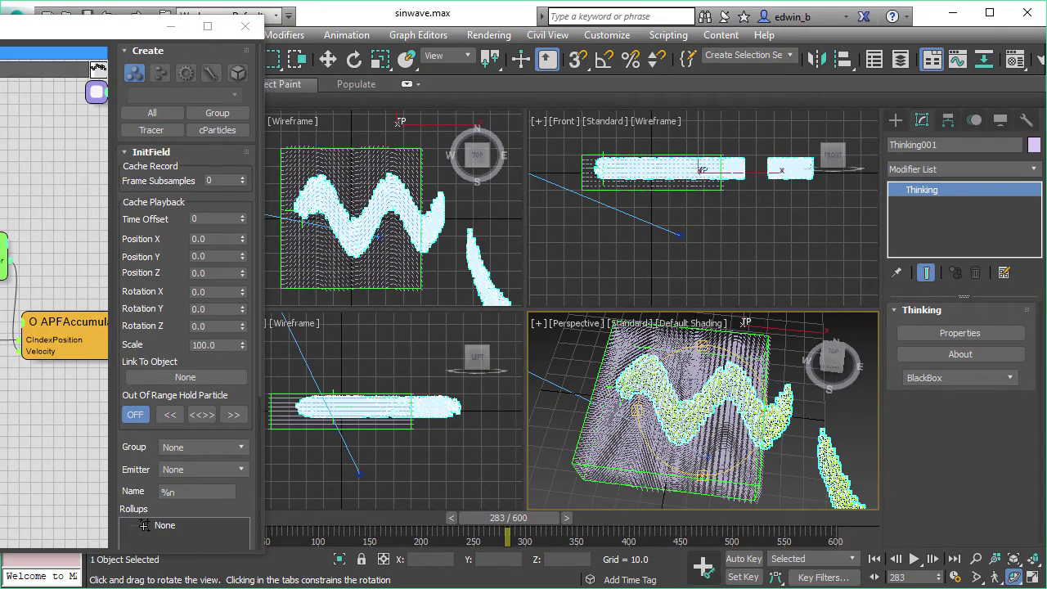
pyautogui.doubleClick(117, 32)
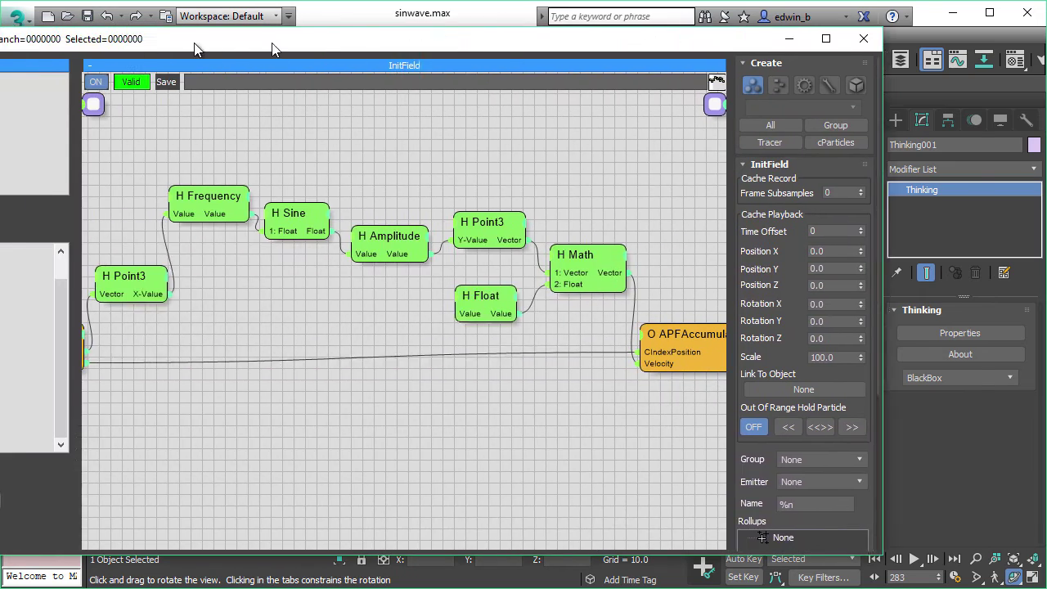